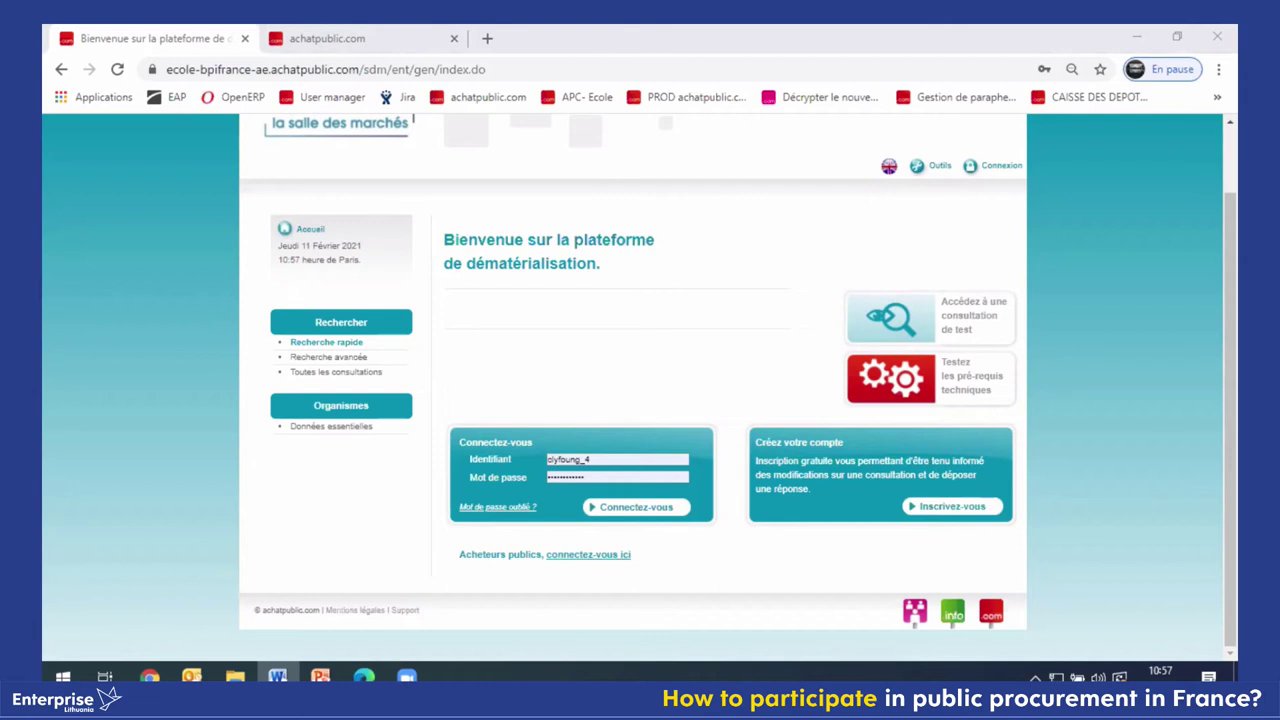
Switch the platform language to English and open the Software page among its tools.
click(889, 168)
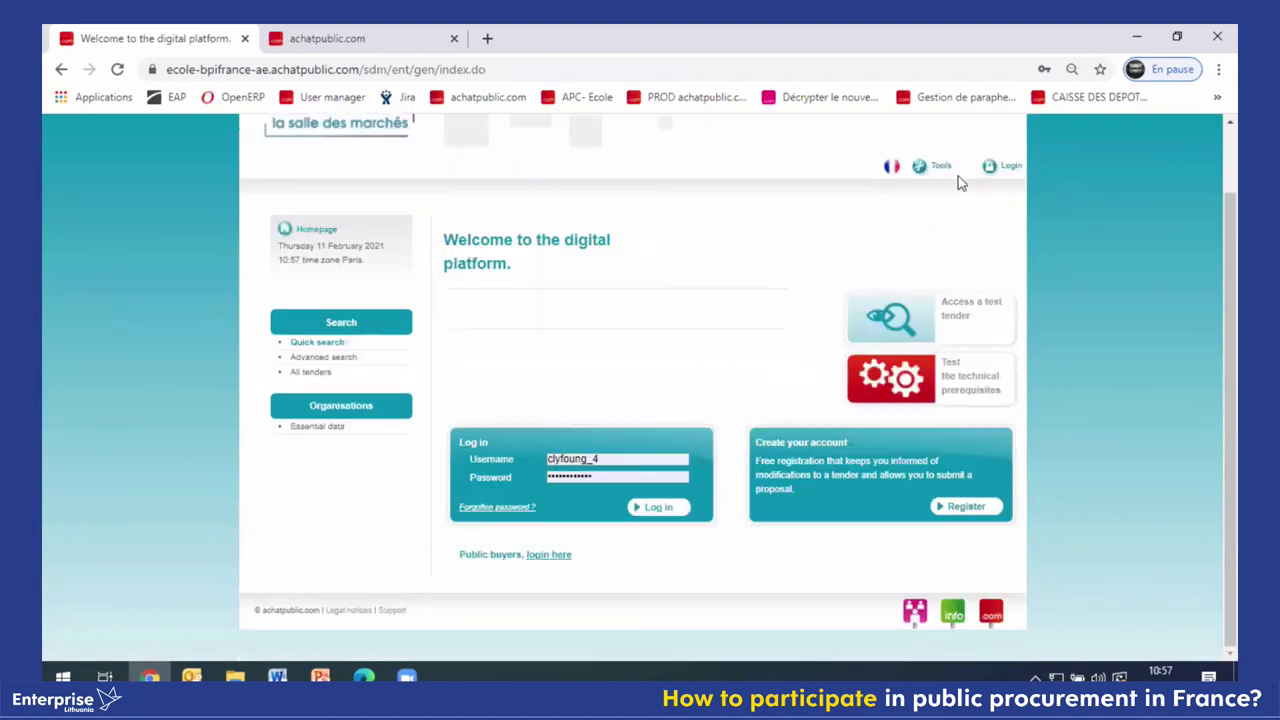
mouse_move(938, 175)
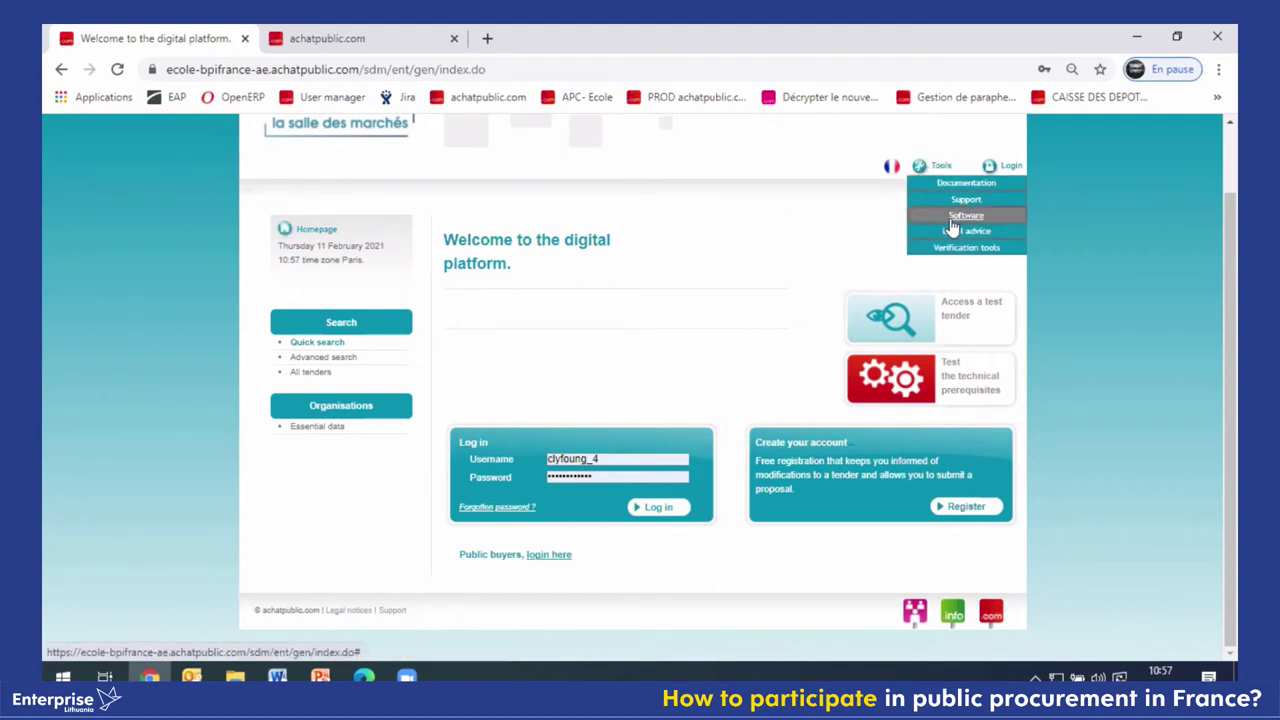
click(951, 219)
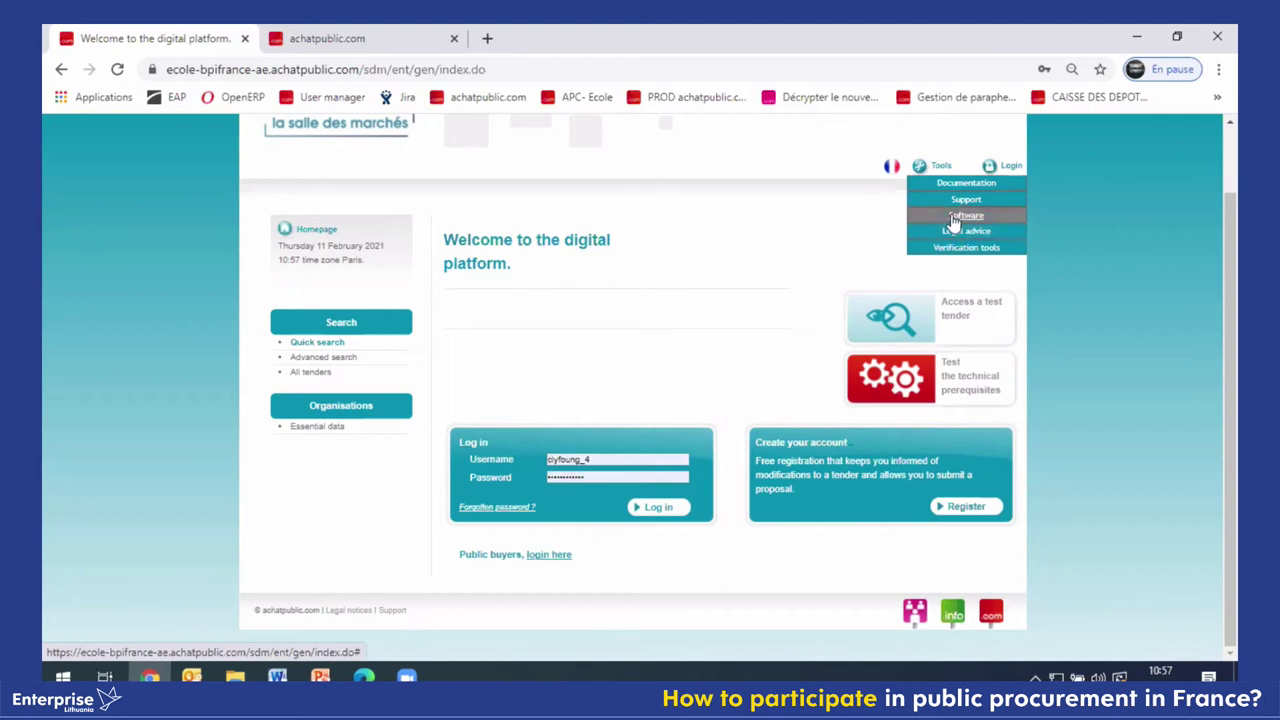
Examine the lists of downloadable software for signing and encrypting bids and for viewing documents.
scroll(684, 310, down, 3)
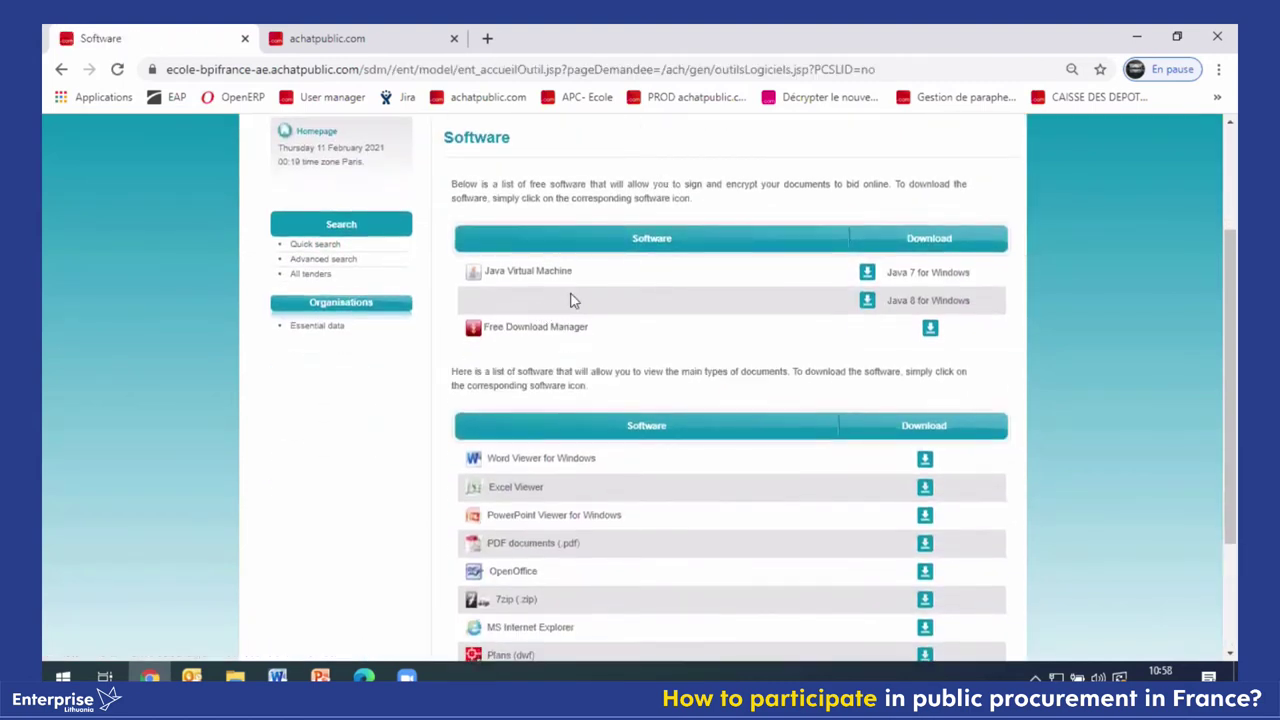
scroll(620, 300, down, 3)
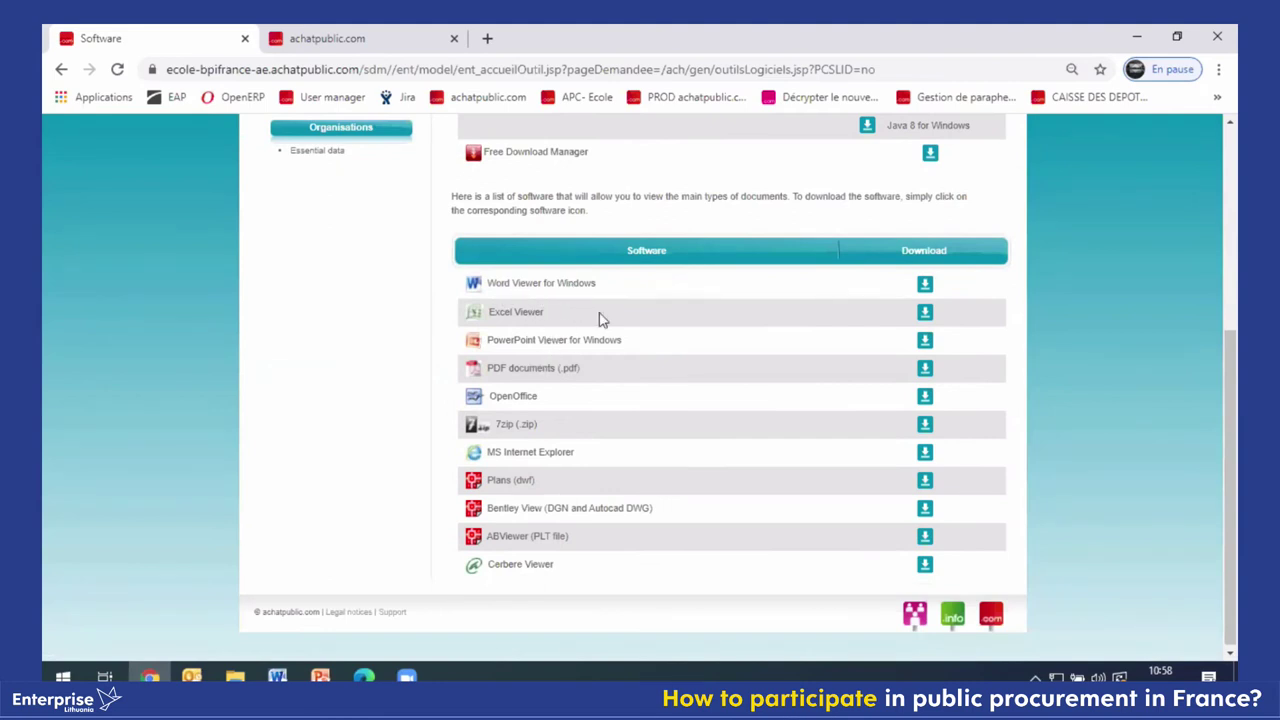
scroll(644, 310, up, 1)
scroll(480, 360, down, 1)
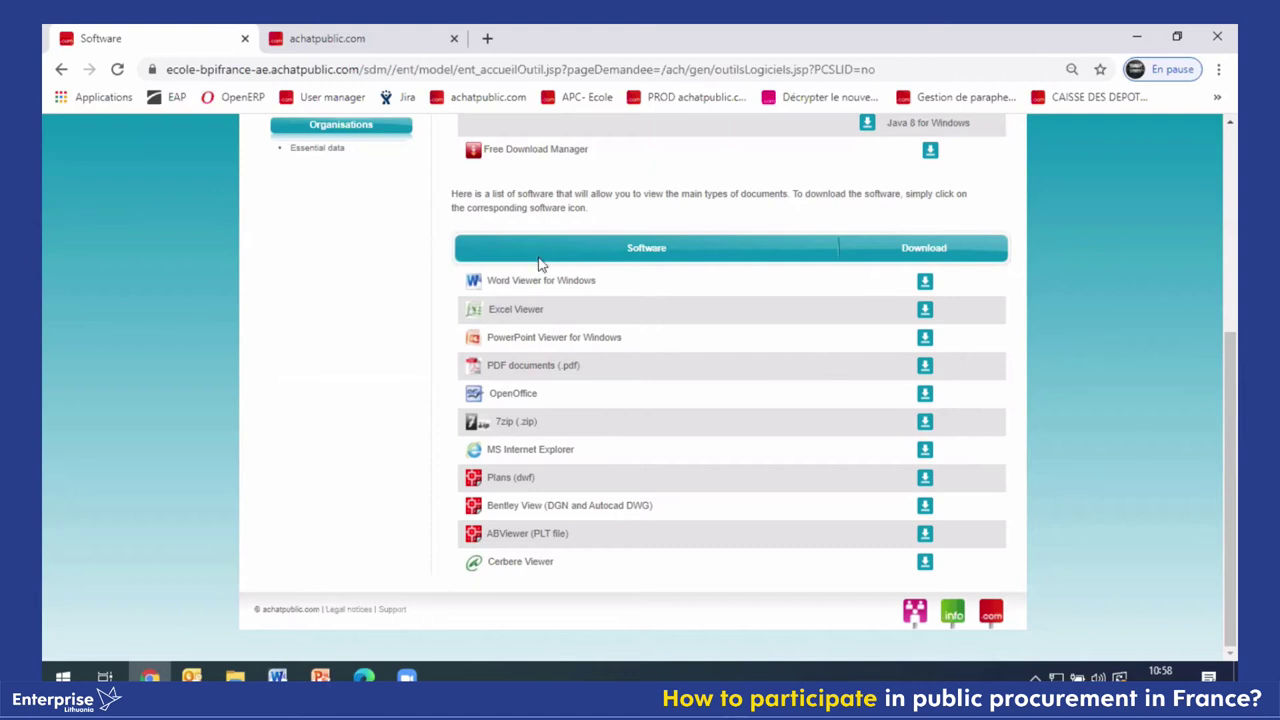
scroll(571, 263, up, 2)
scroll(571, 263, up, 2)
Return to the homepage, open Quick search and check the entry suggestions of the Organisation field.
click(318, 305)
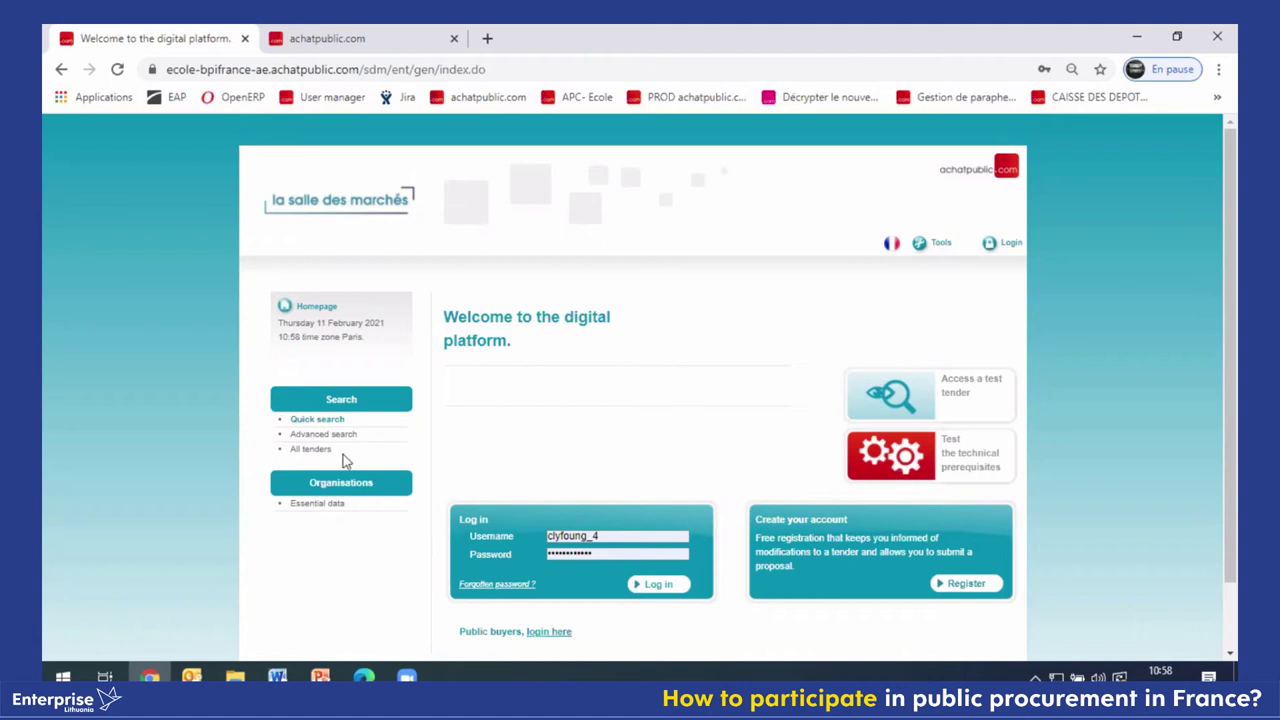
click(323, 424)
scroll(620, 351, down, 1)
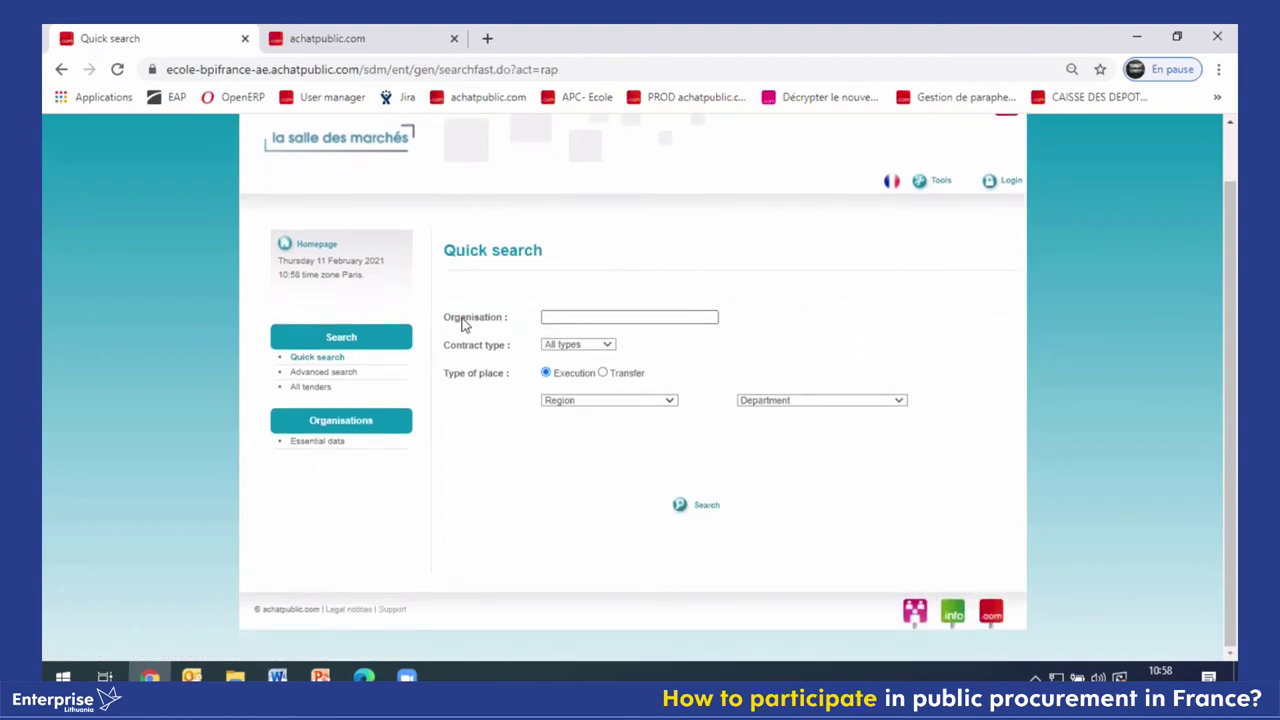
click(600, 317)
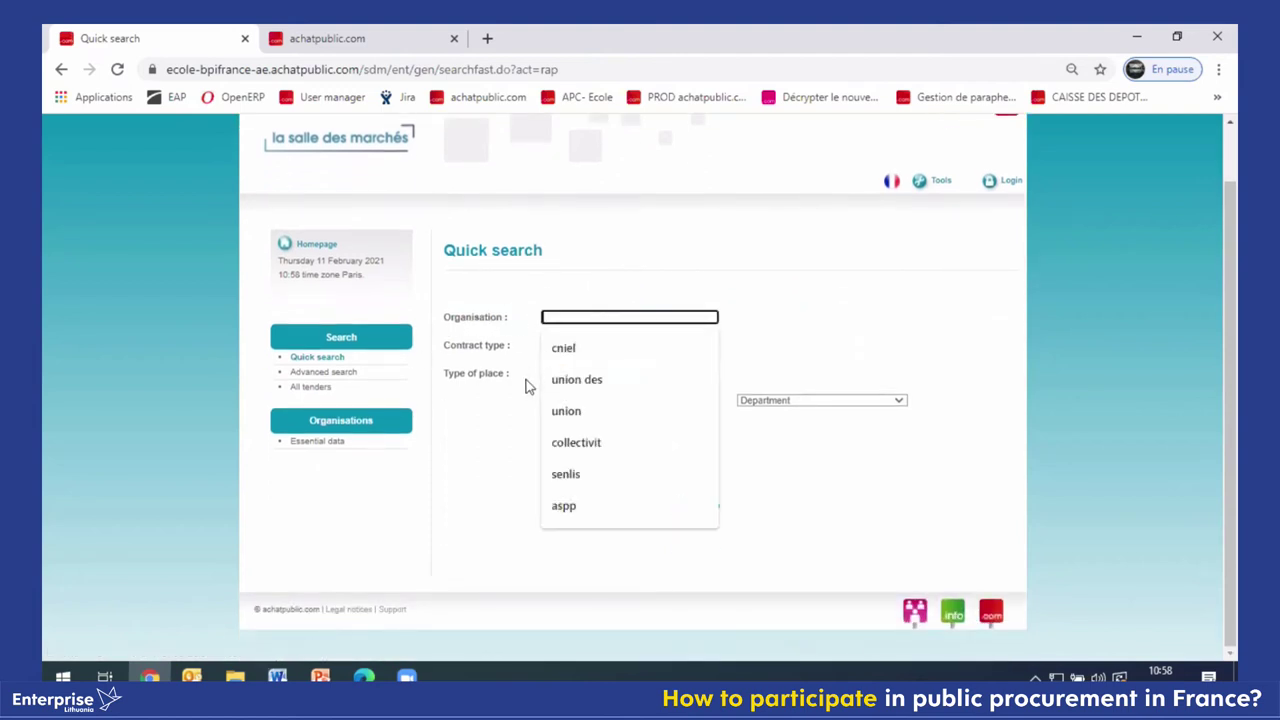
click(503, 418)
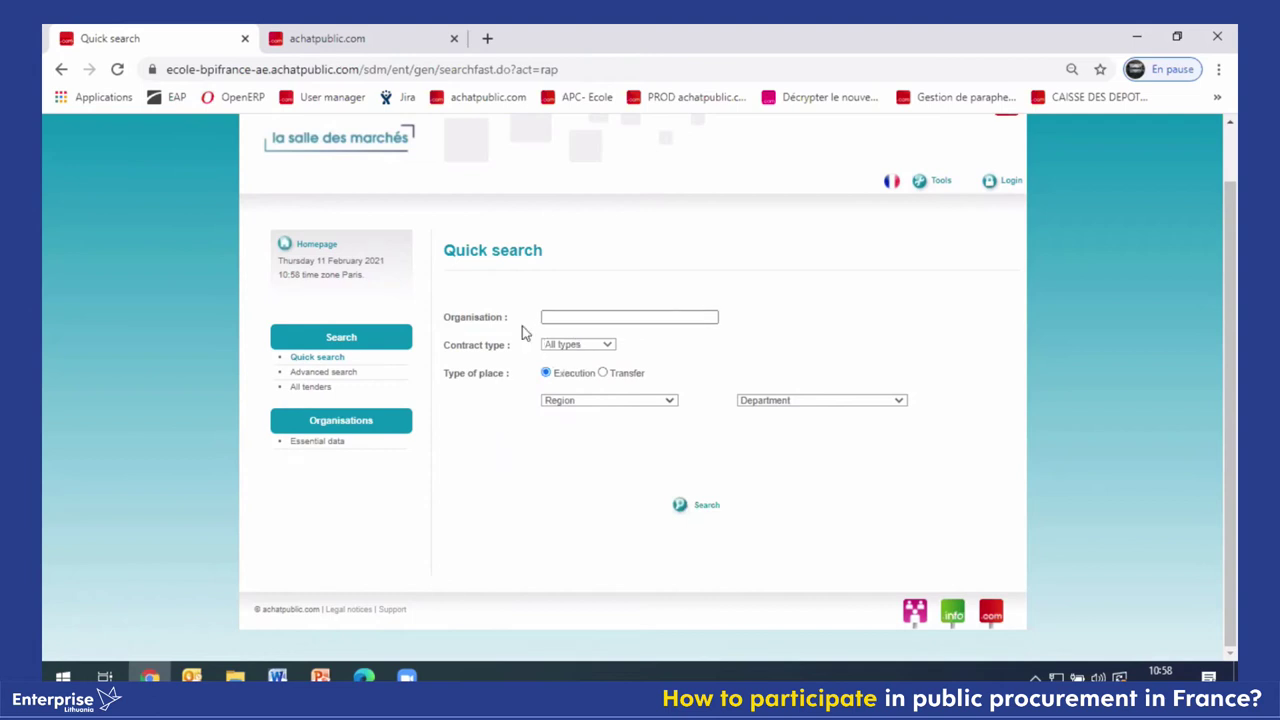
click(555, 320)
click(603, 319)
click(651, 280)
click(568, 315)
Examine the contract type, region and department options of the quick search without choosing any.
click(586, 346)
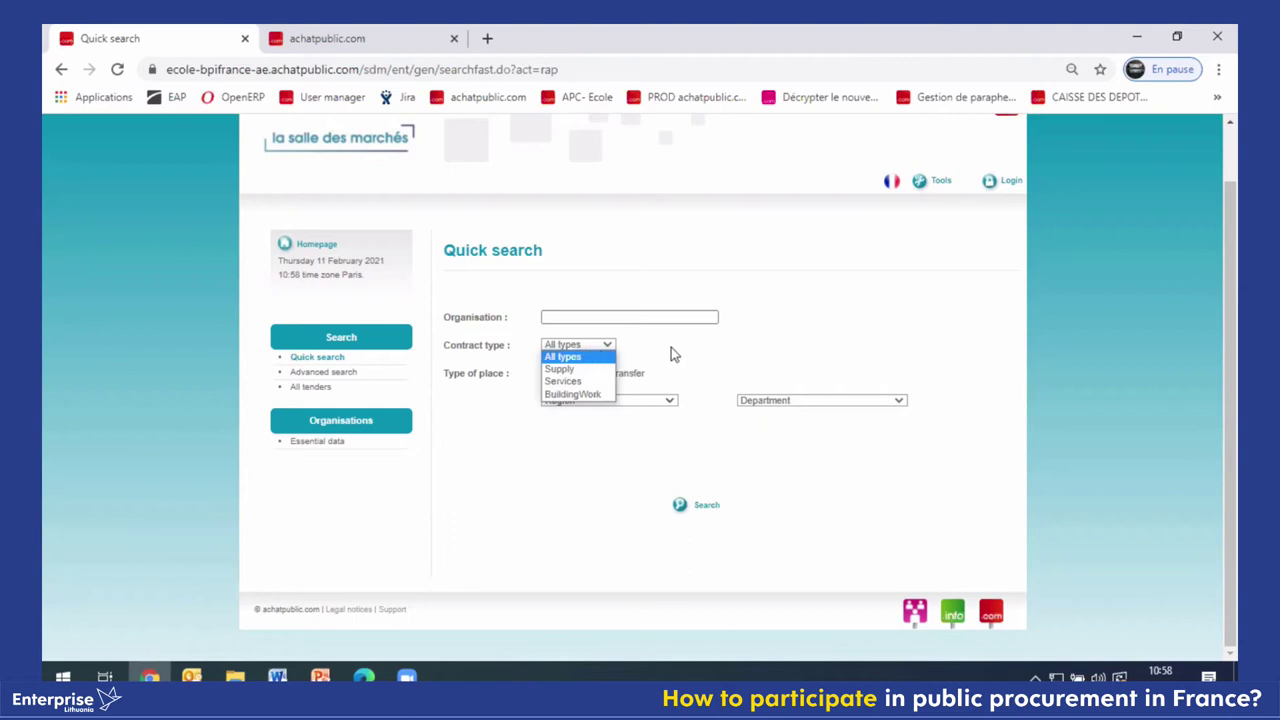
click(477, 418)
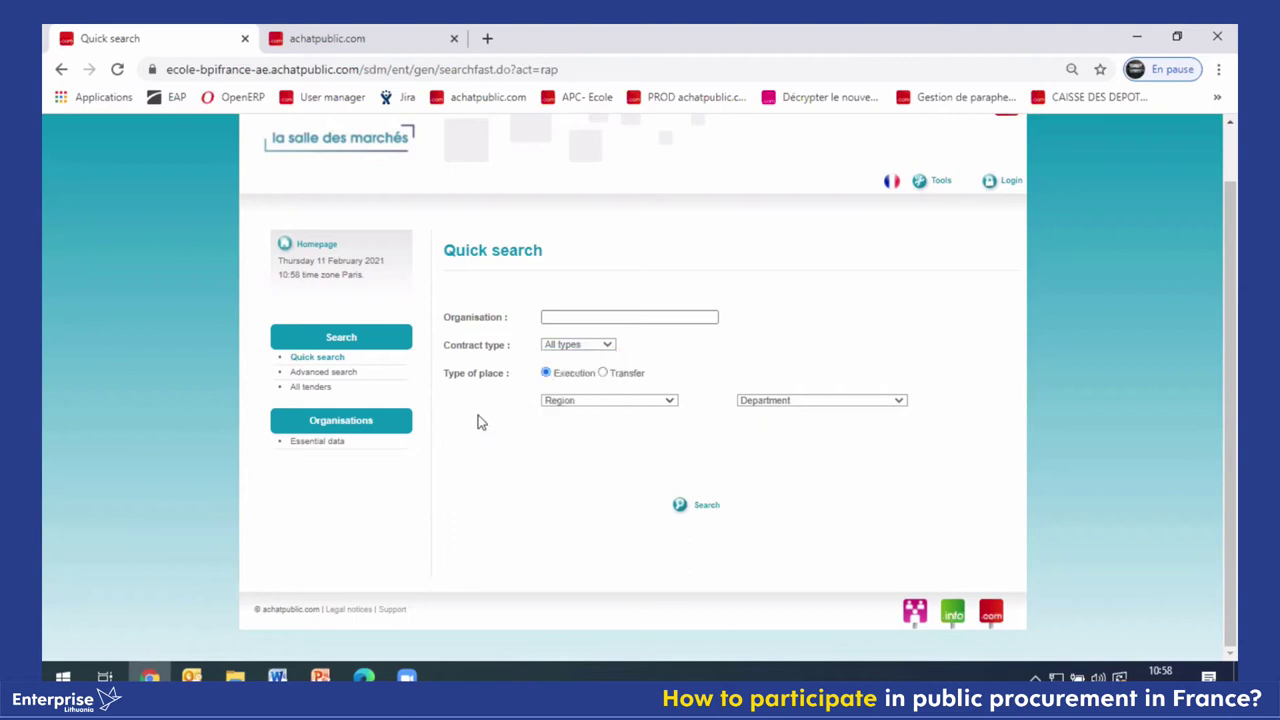
click(606, 405)
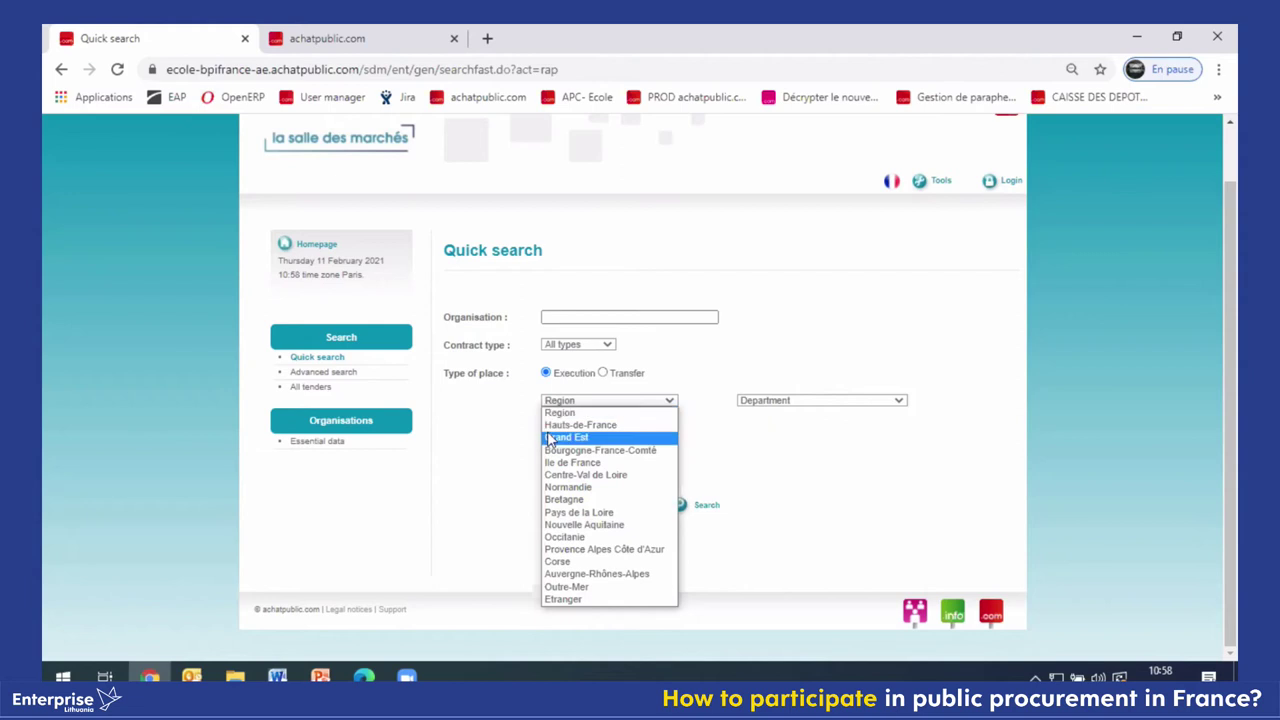
click(884, 403)
click(880, 402)
click(600, 401)
click(790, 401)
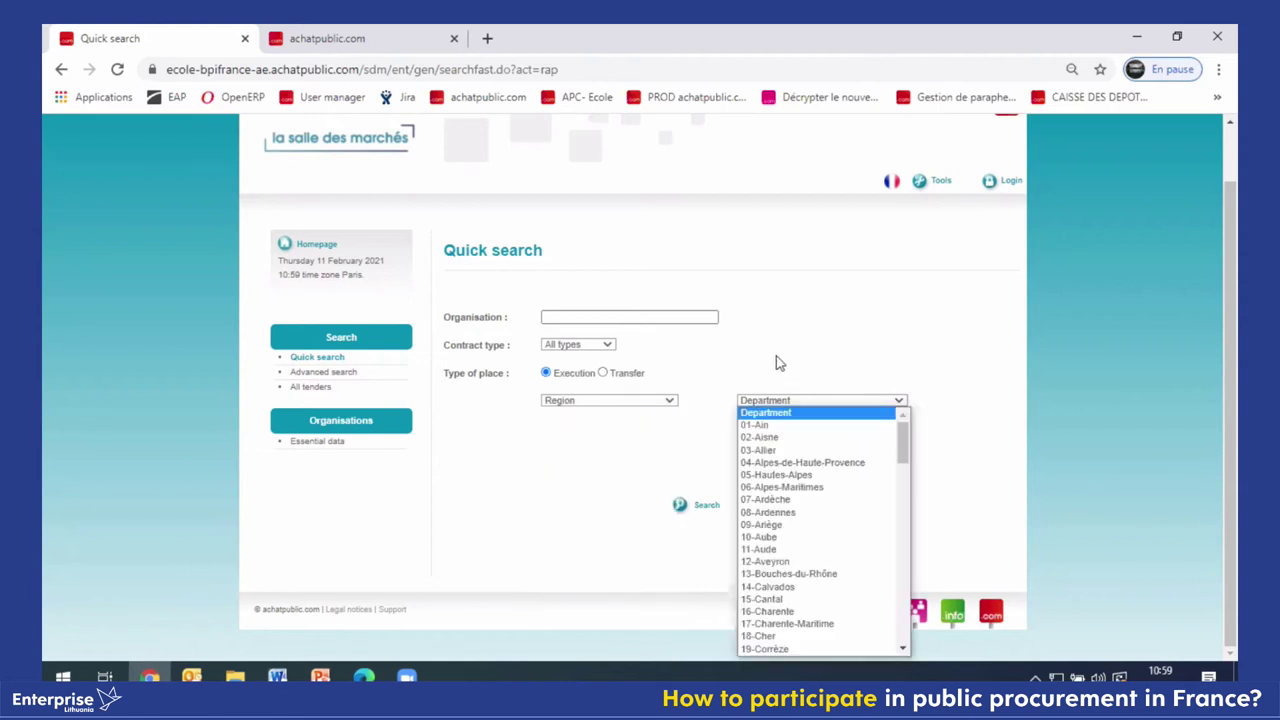
Open Advanced search and examine the available consultation types.
click(339, 374)
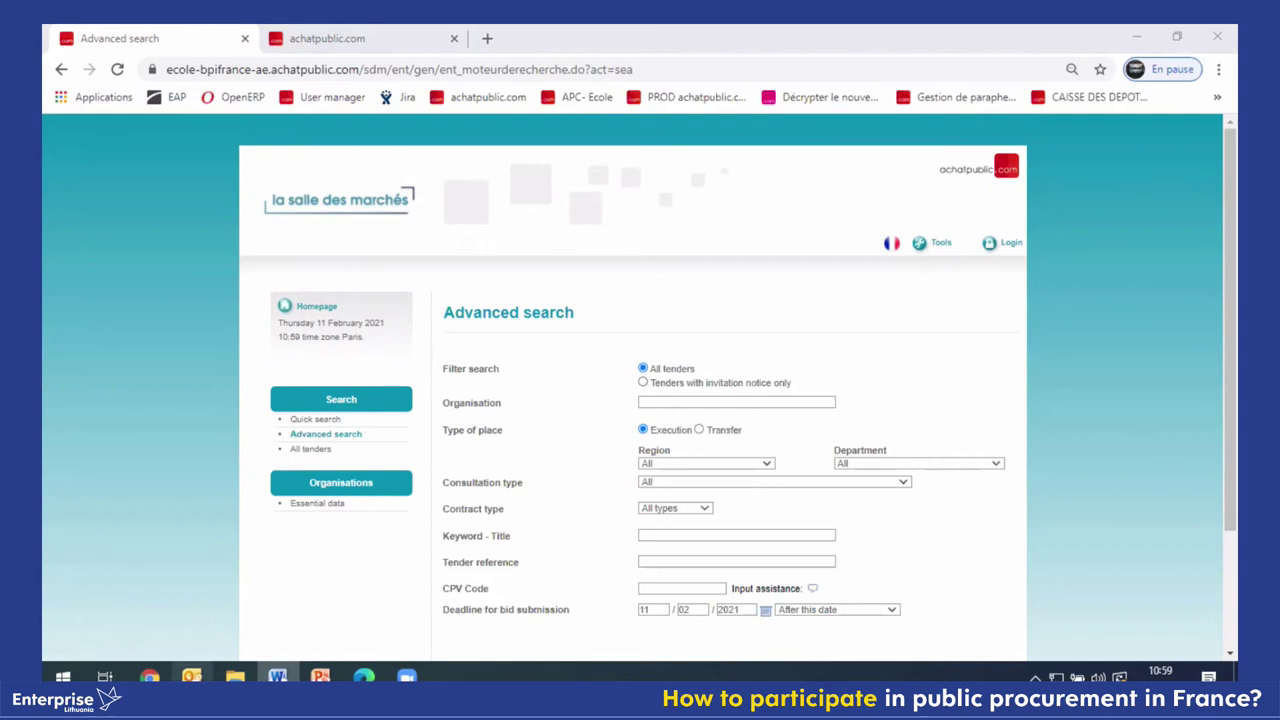
click(736, 488)
click(736, 488)
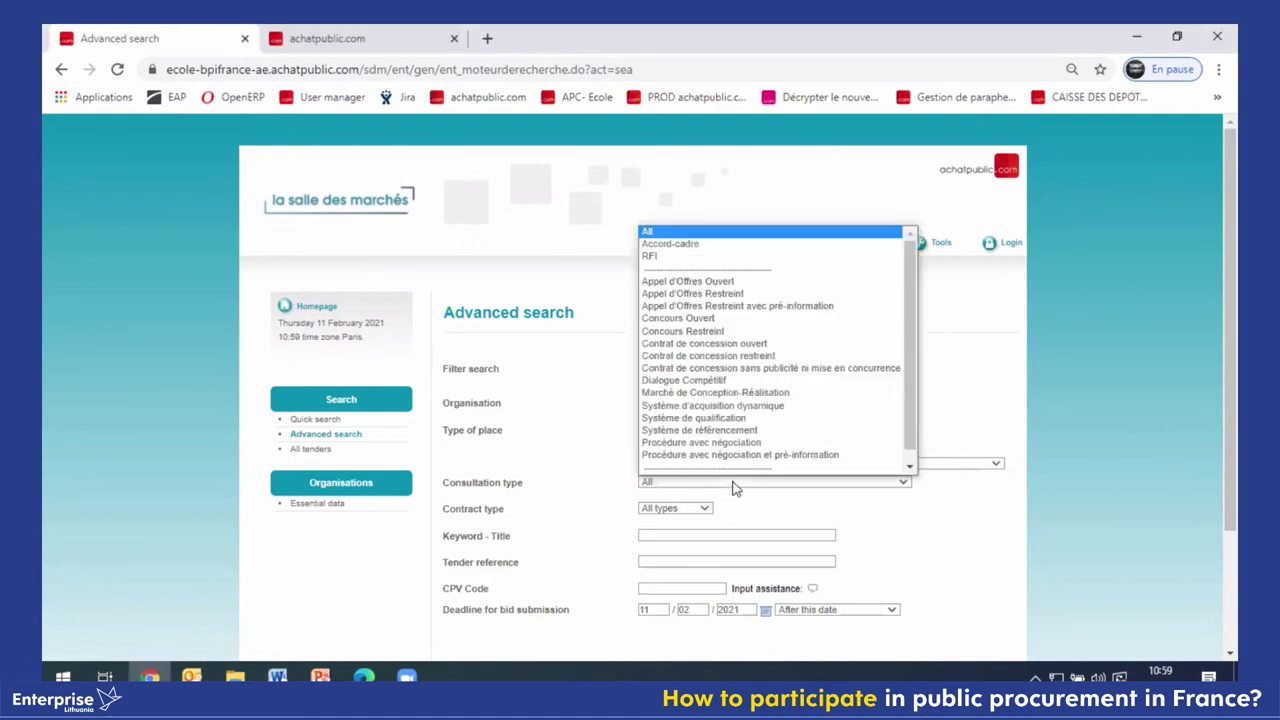
scroll(775, 422, down, 1)
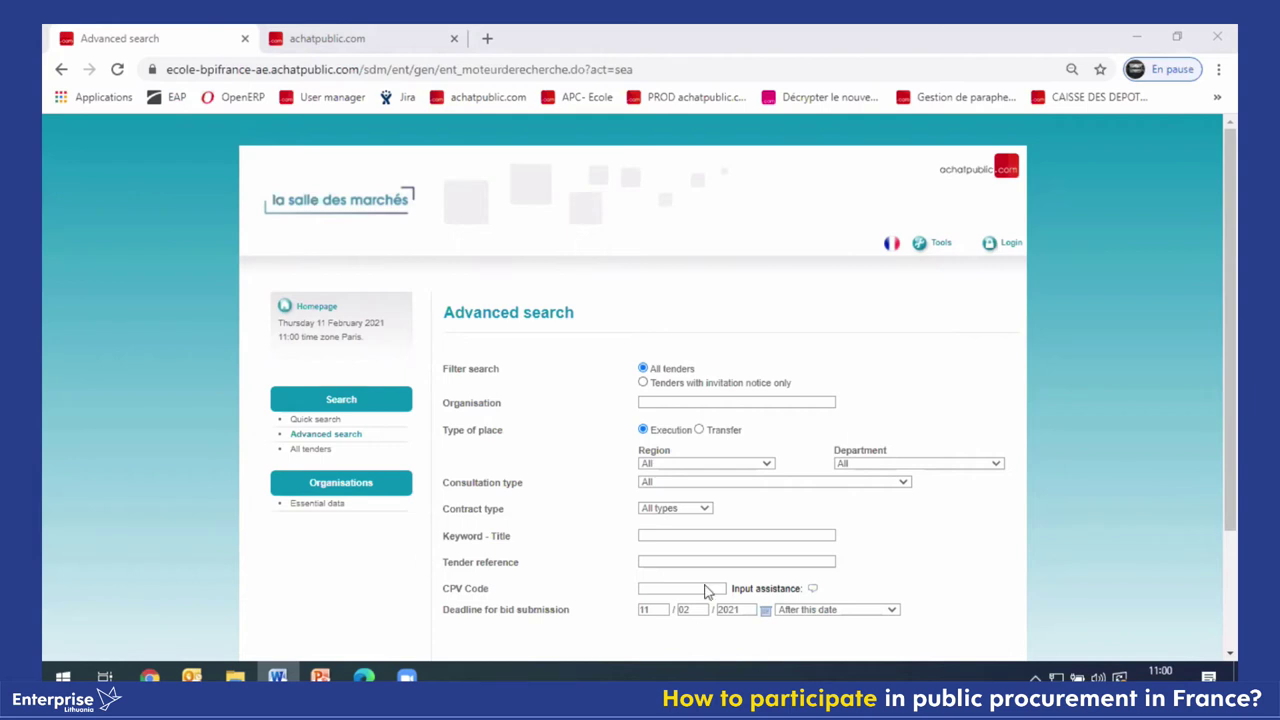
List all tenders and review their titles, contract types, deadlines and additional information.
click(311, 453)
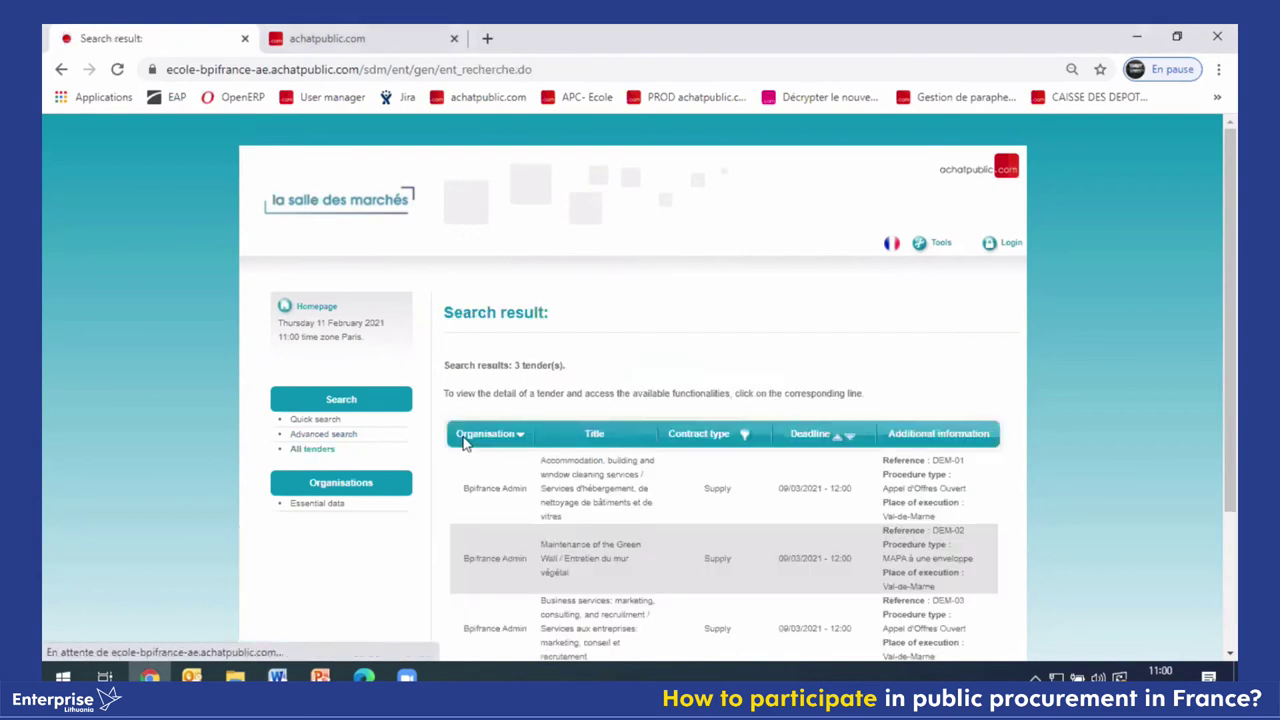
scroll(640, 320, down, 3)
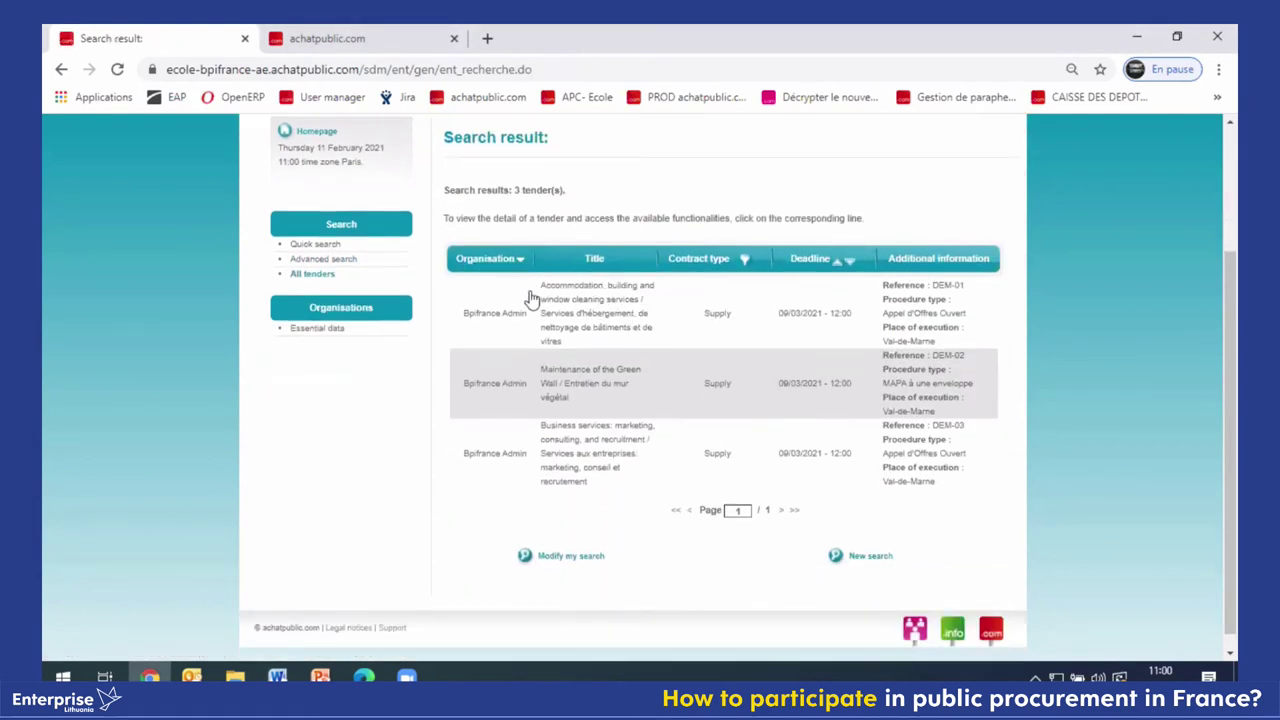
scroll(575, 370, up, 2)
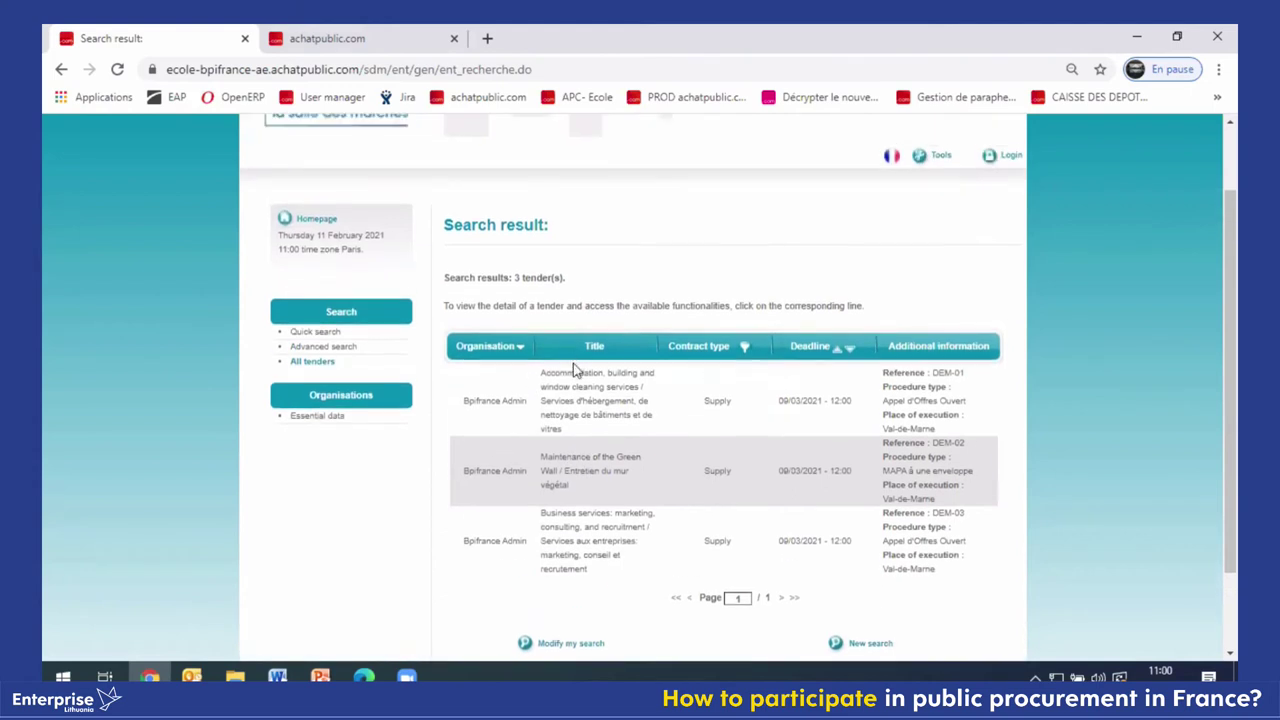
scroll(530, 290, down, 2)
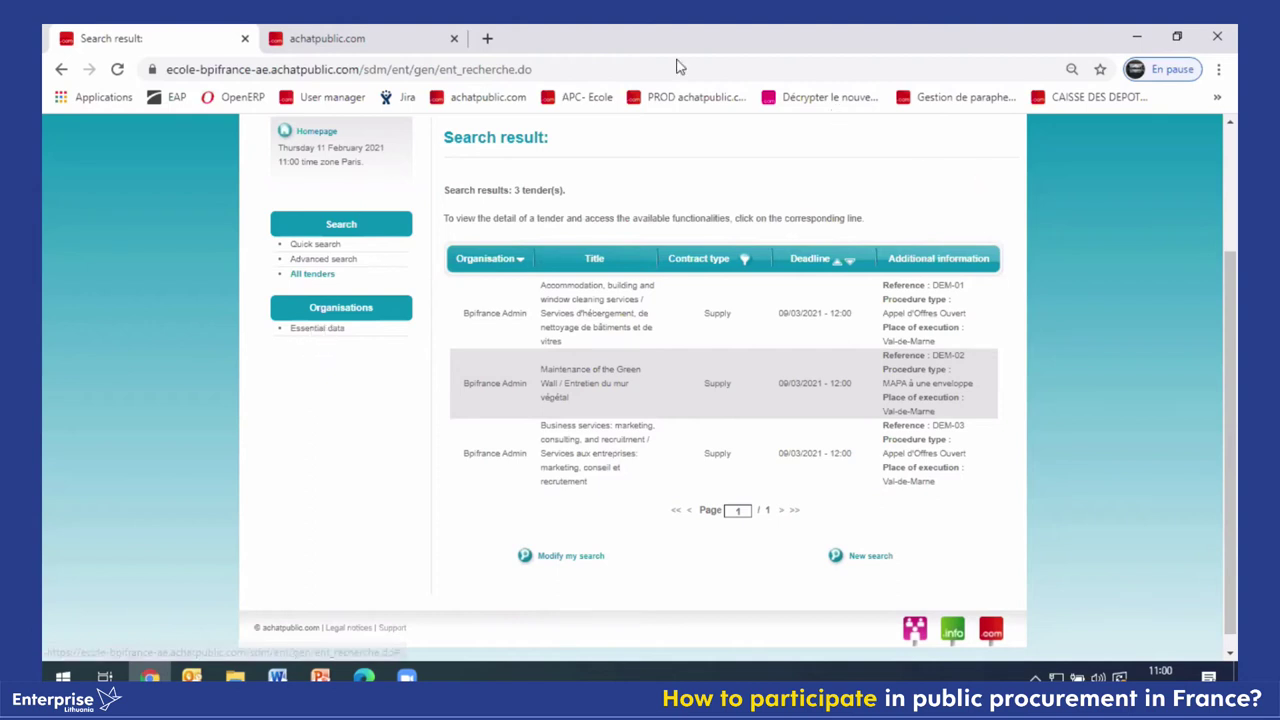
Open the organisations' Essential data search and run it without any filters.
click(316, 329)
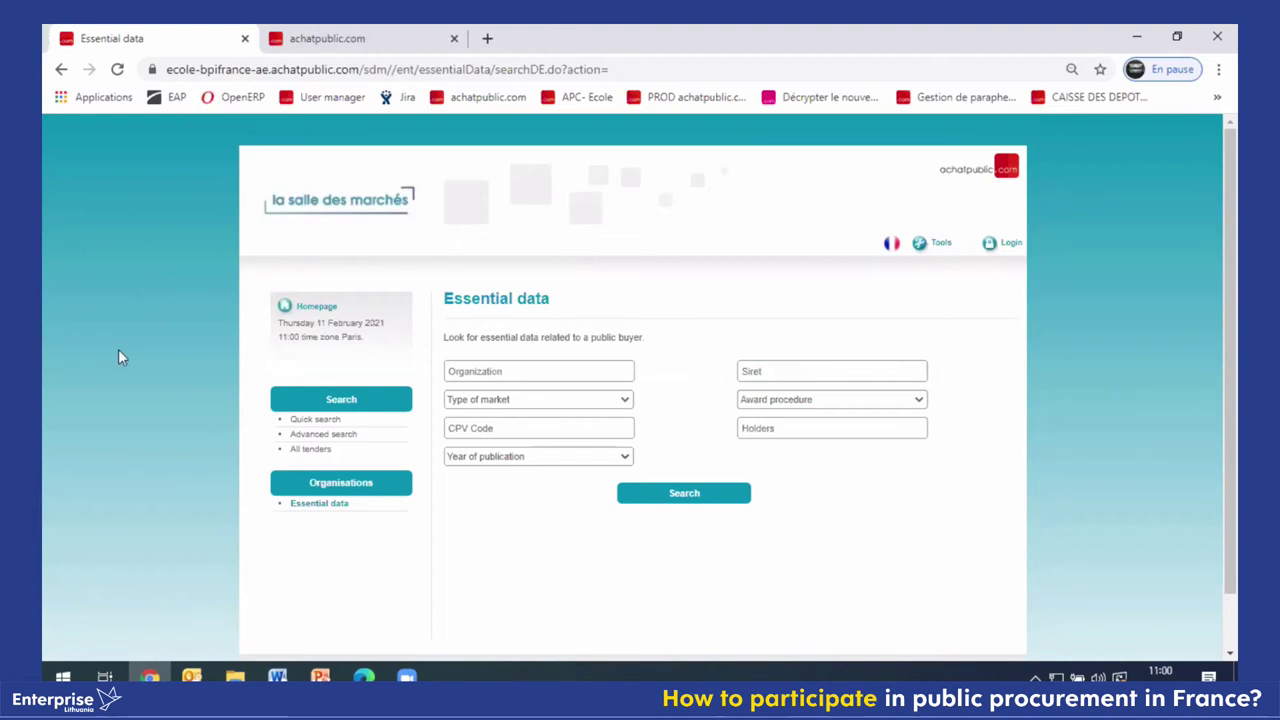
scroll(553, 328, down, 1)
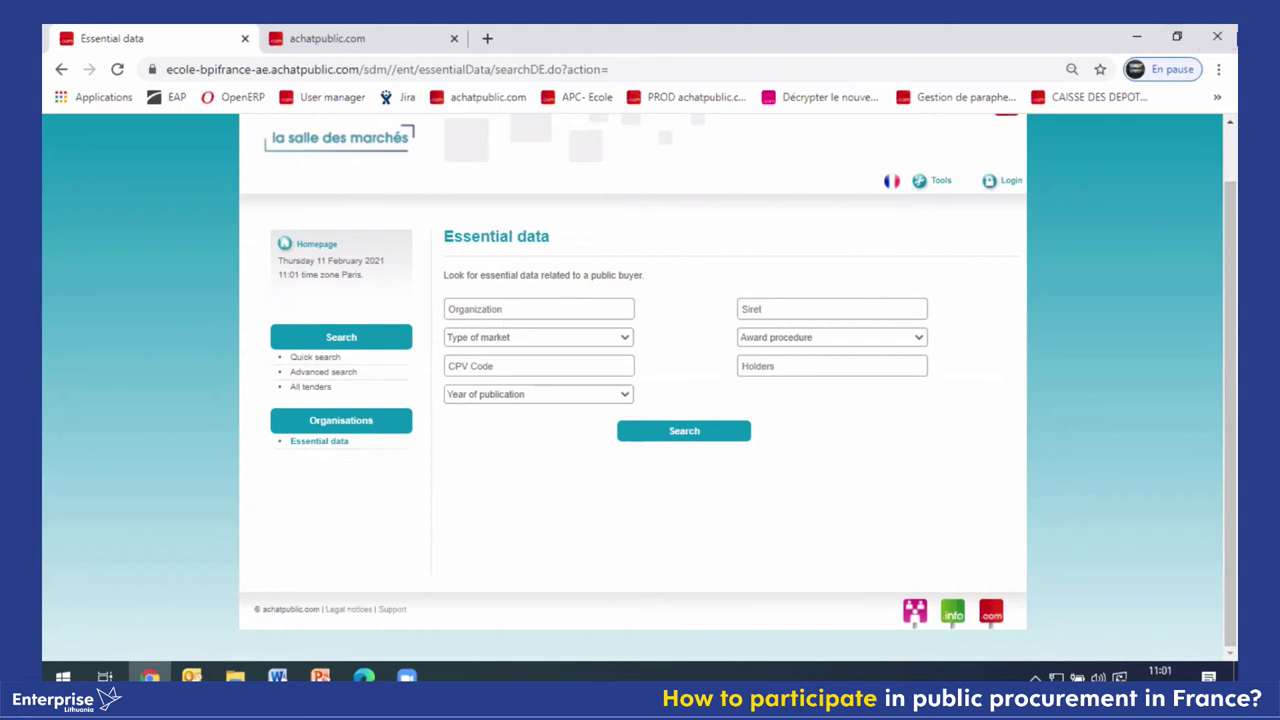
click(277, 677)
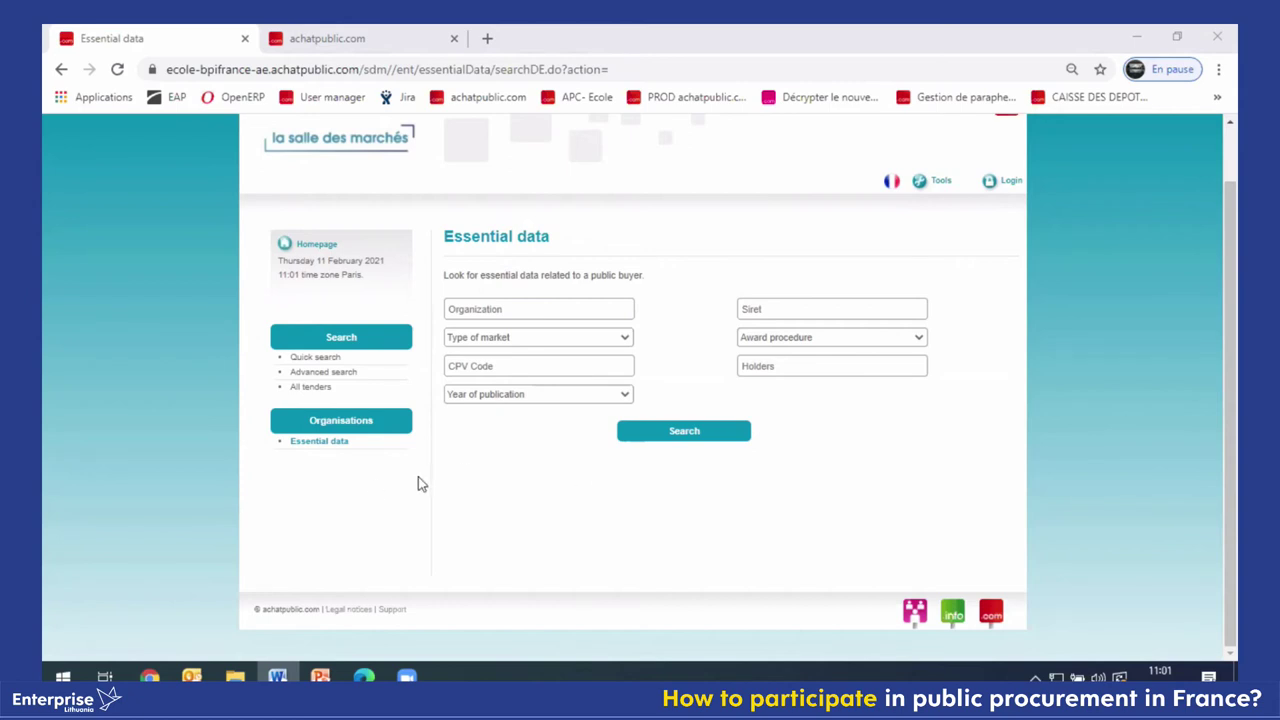
click(672, 439)
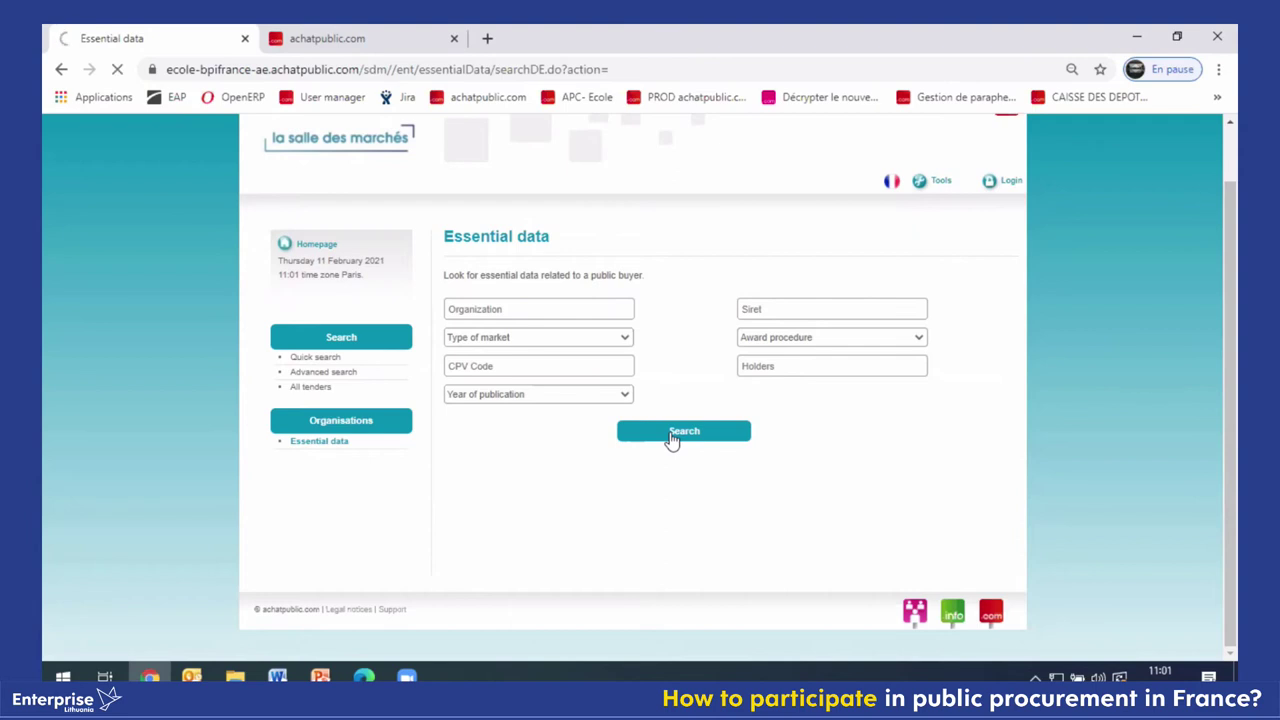
scroll(660, 420, down, 2)
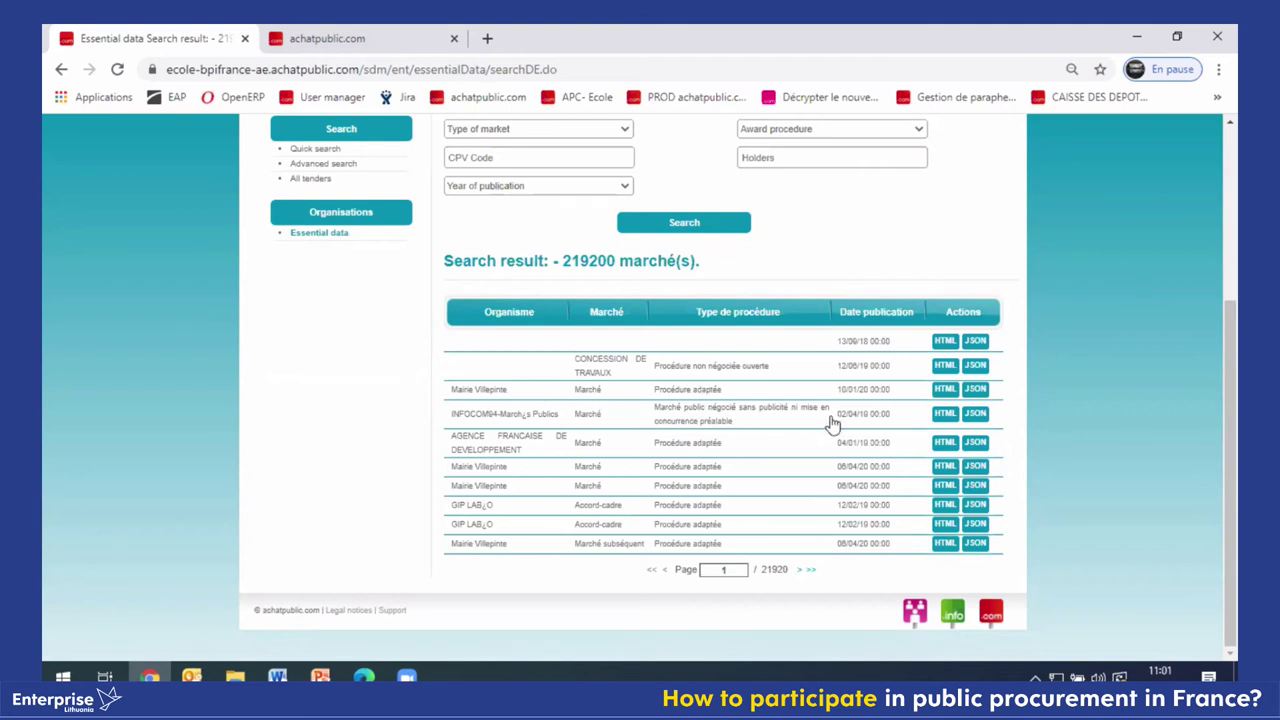
Open the HTML record of the INFOCOM94 contract and read through its essential data.
click(946, 414)
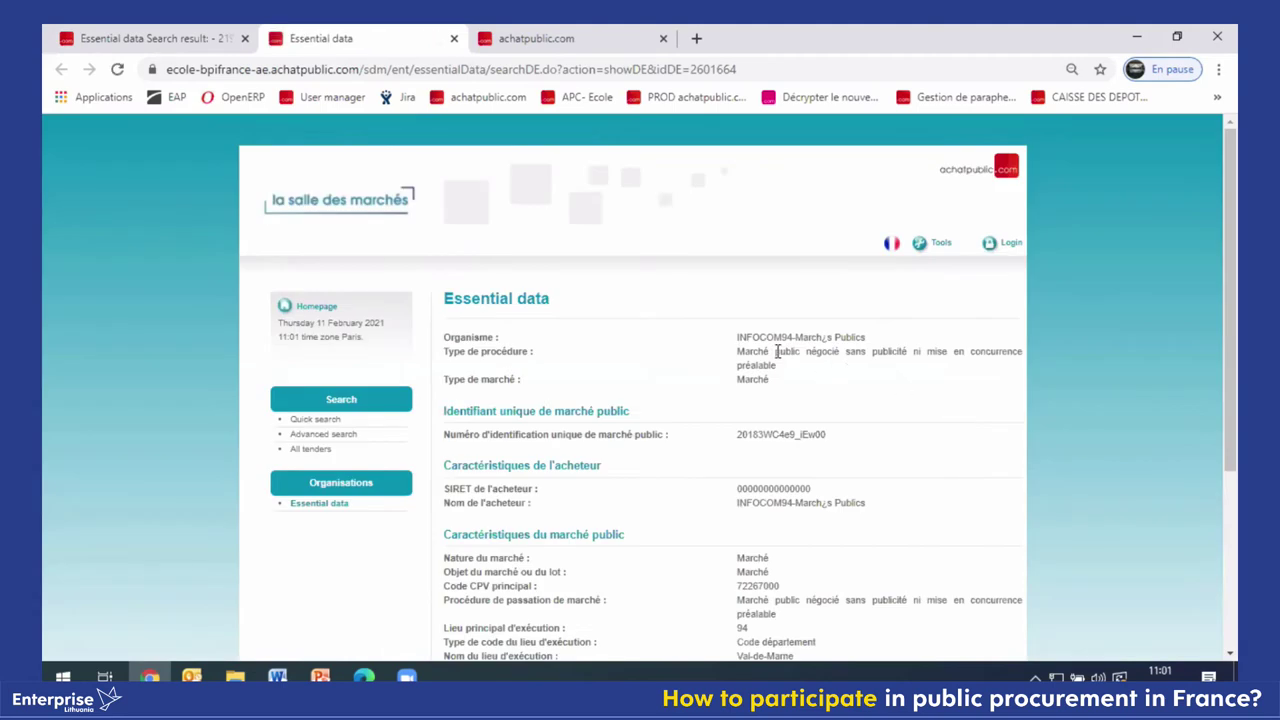
scroll(823, 351, down, 2)
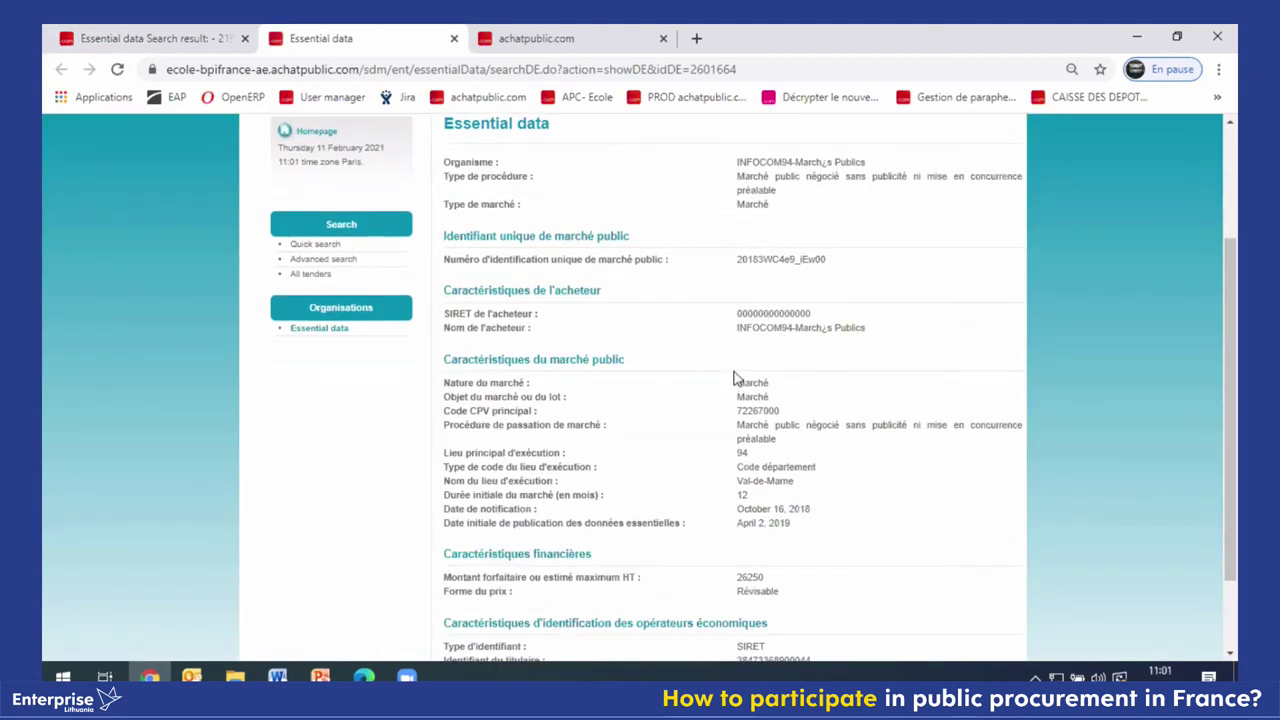
scroll(646, 366, down, 2)
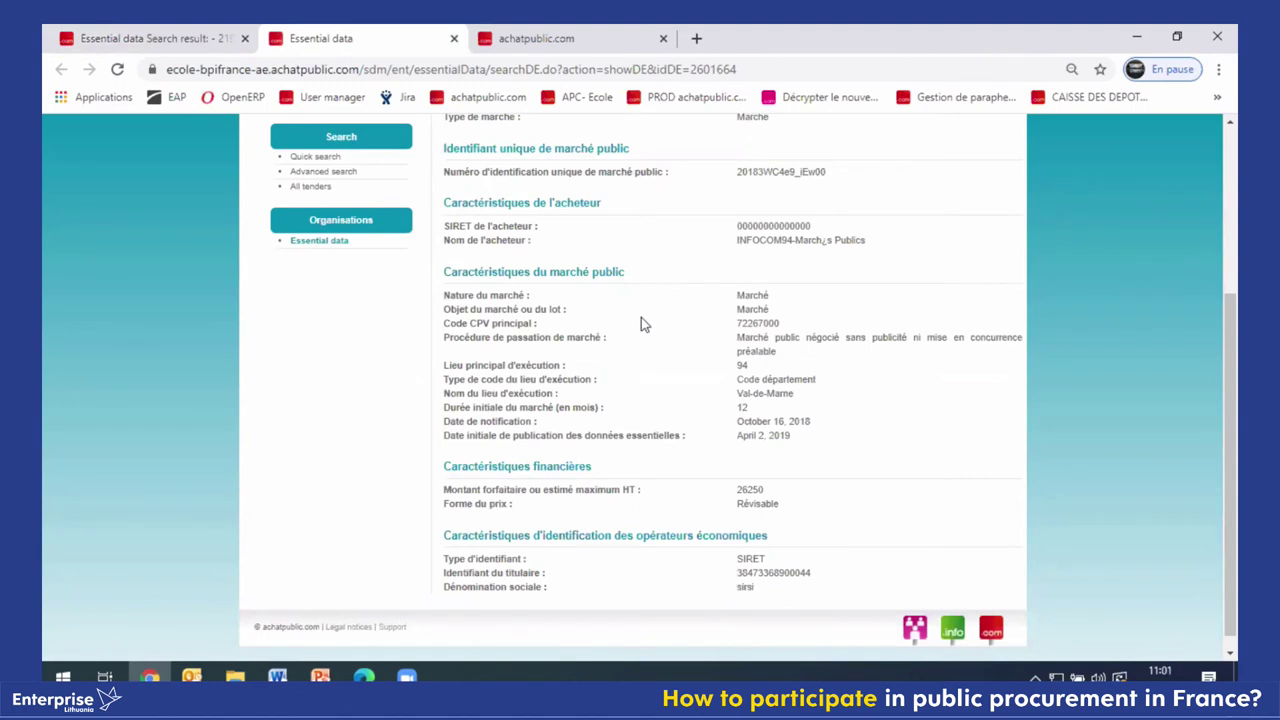
scroll(641, 322, up, 3)
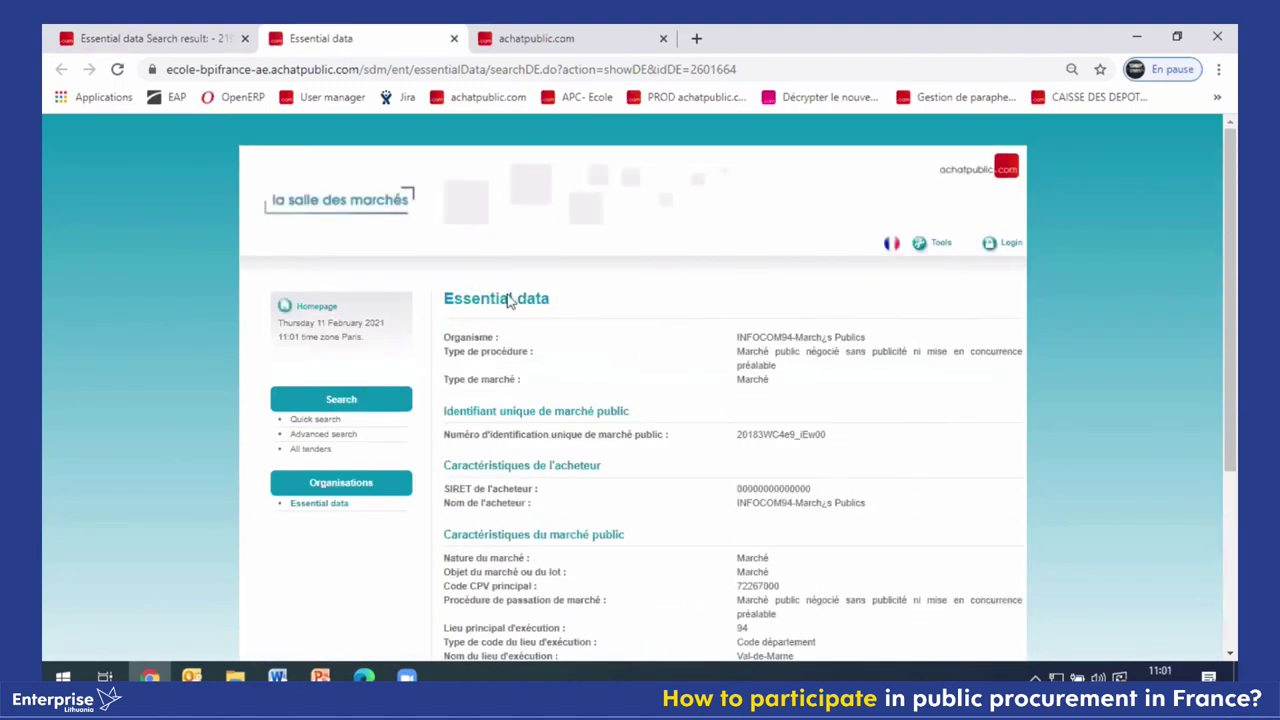
click(277, 677)
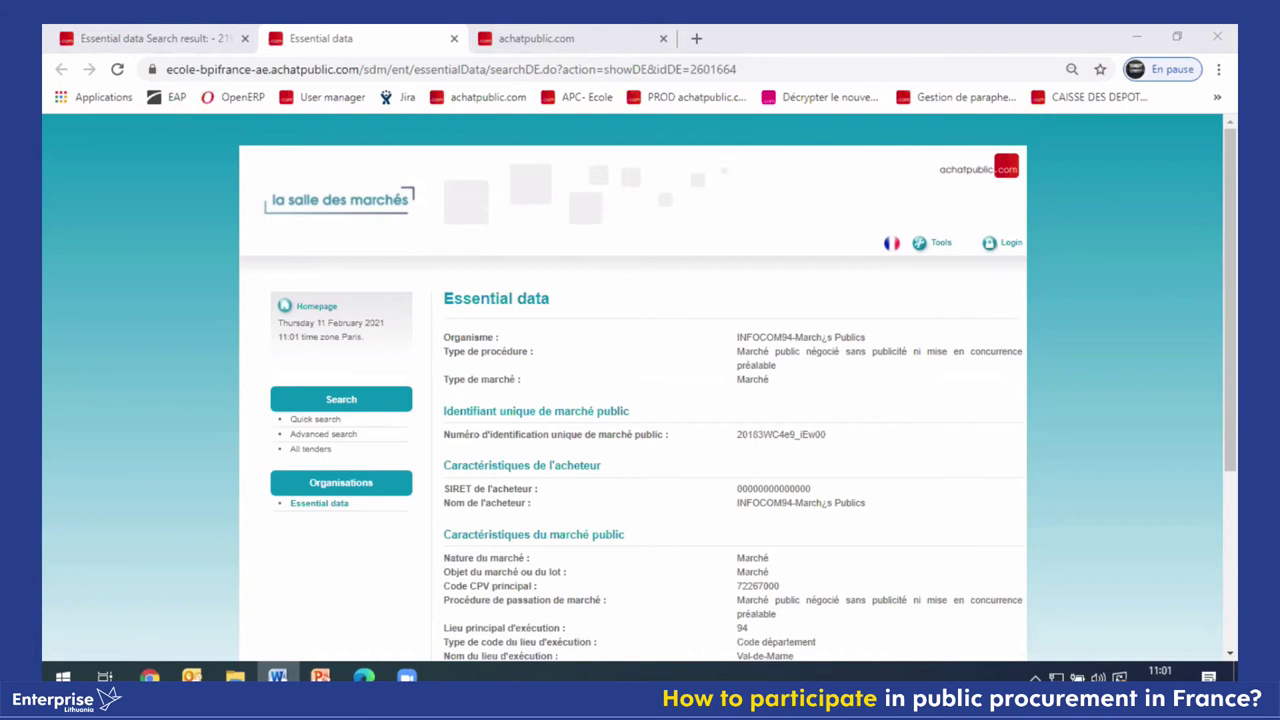
Go back to the homepage and display the list of all tenders again.
click(318, 306)
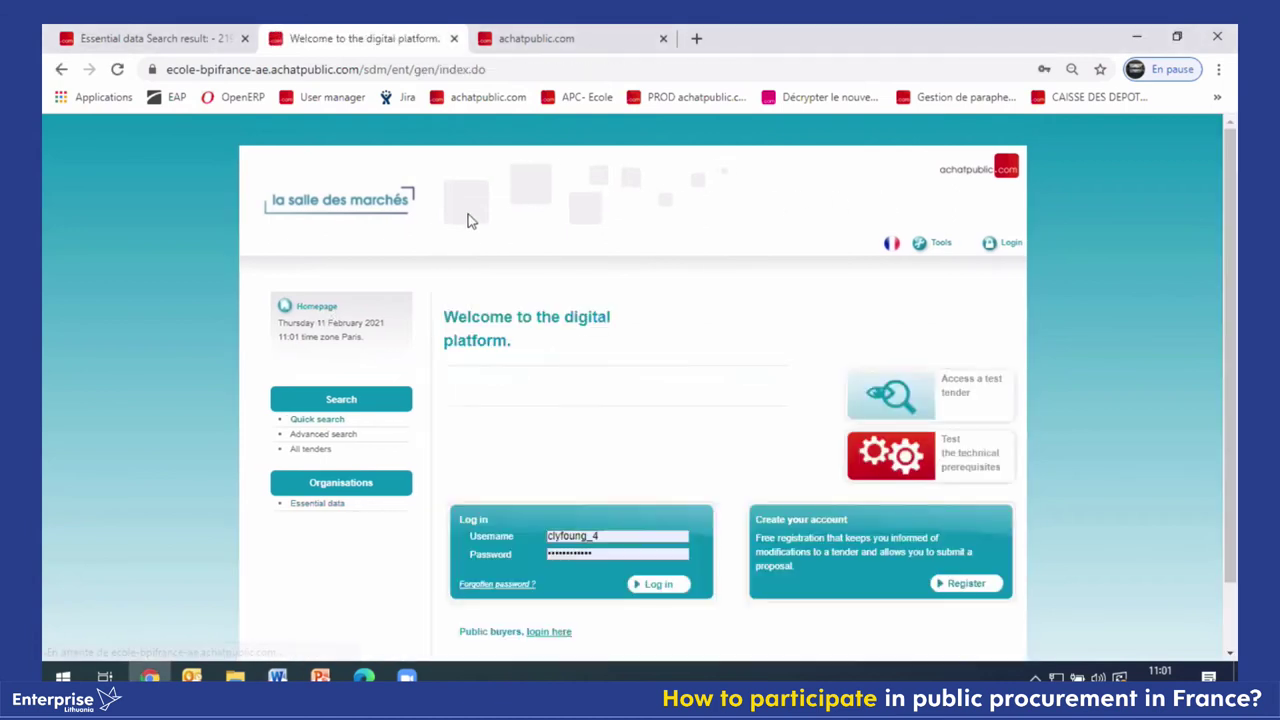
scroll(543, 288, down, 2)
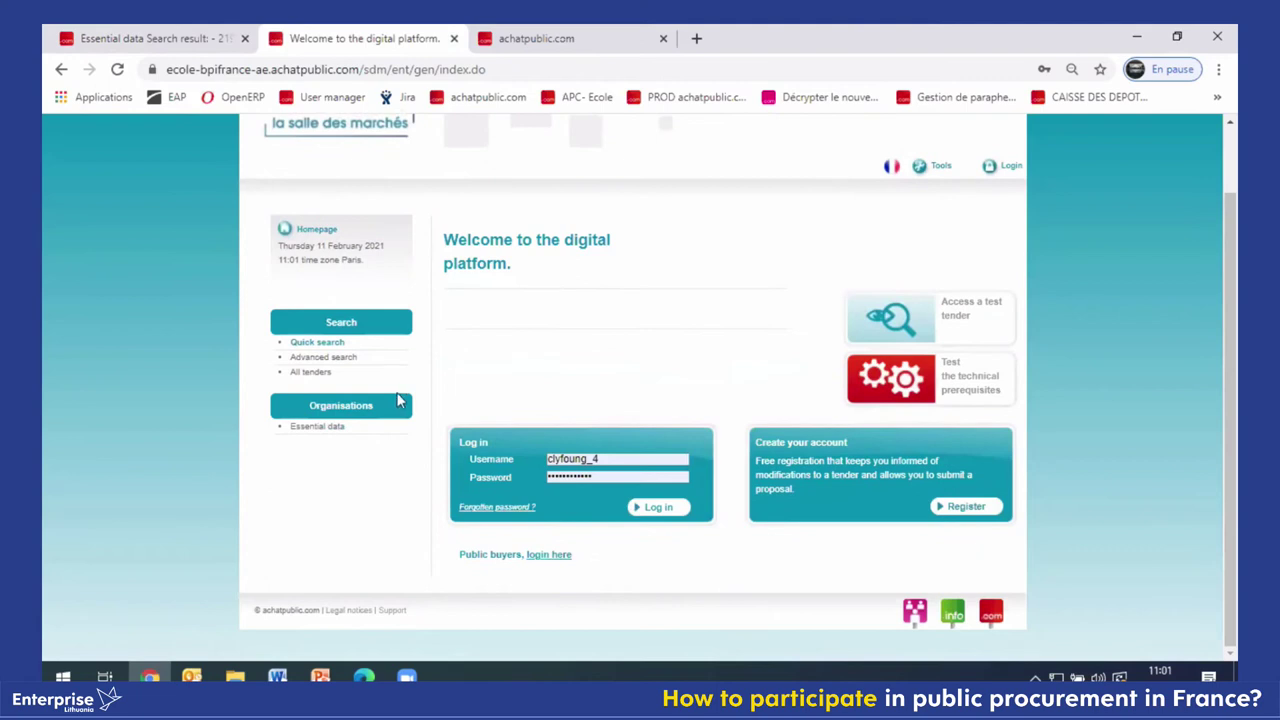
click(320, 376)
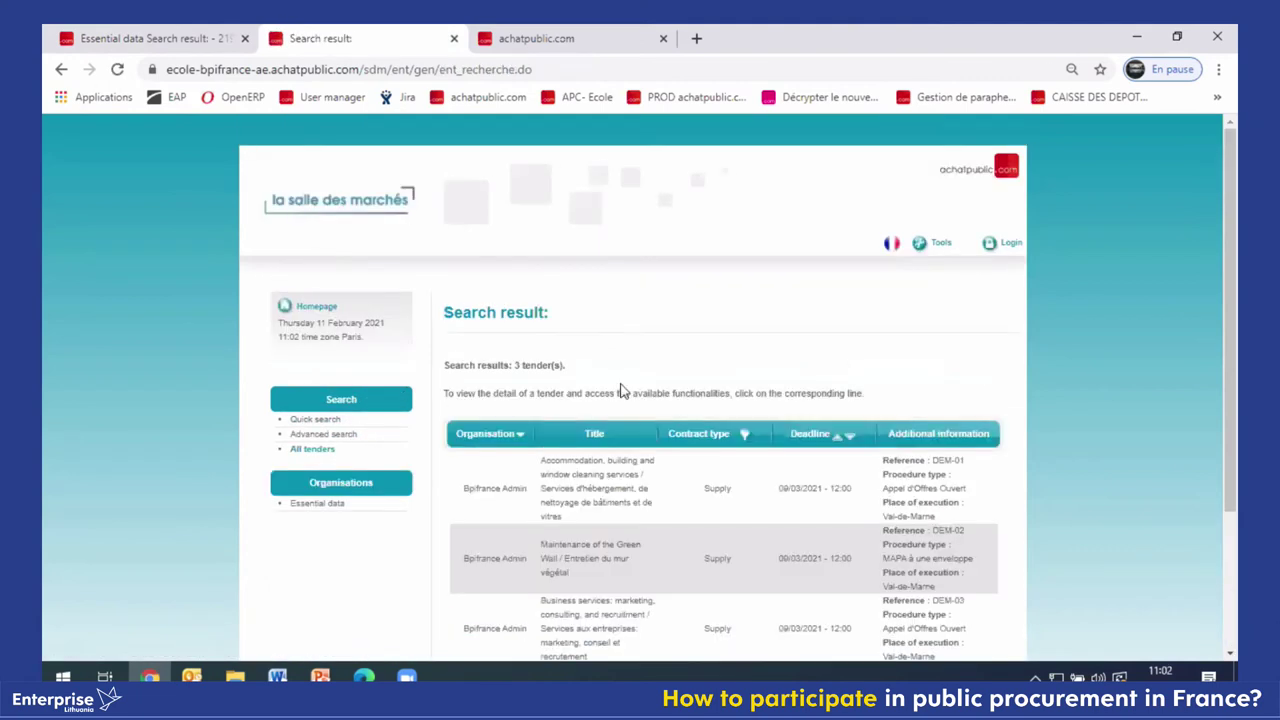
scroll(622, 385, down, 2)
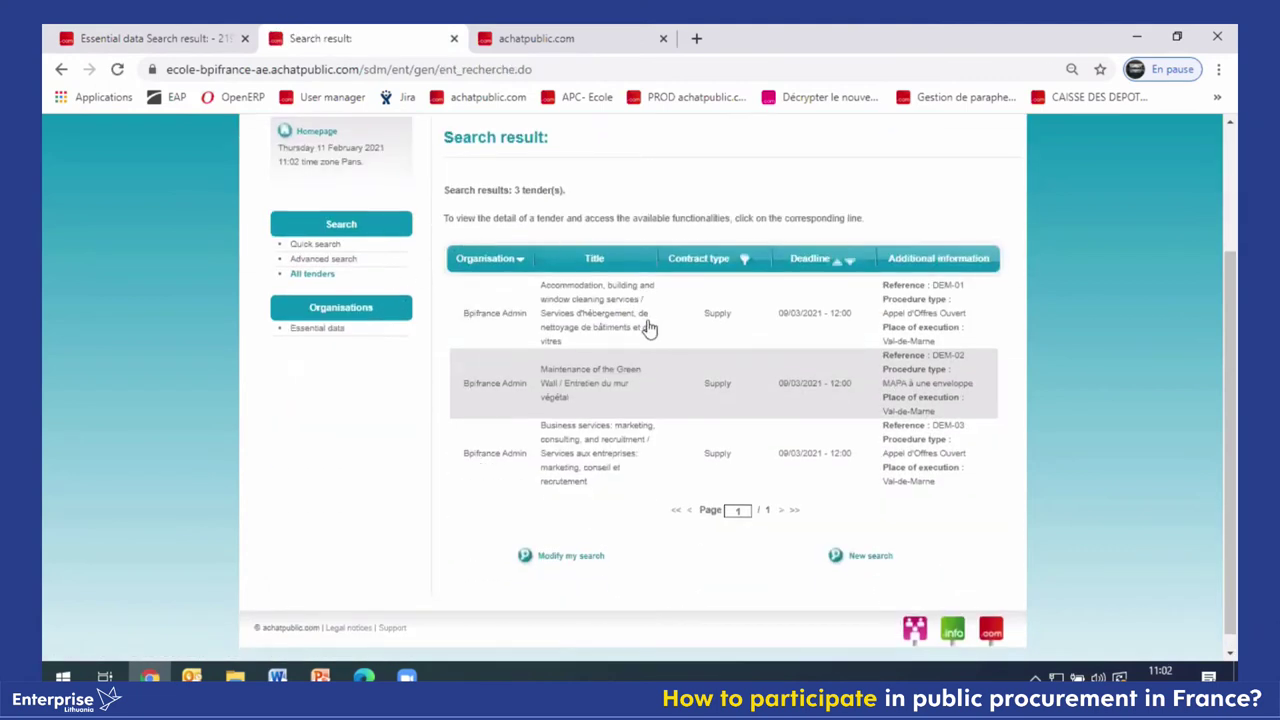
Open the Maintenance of the Green Wall tender and read through its tender file details.
click(580, 395)
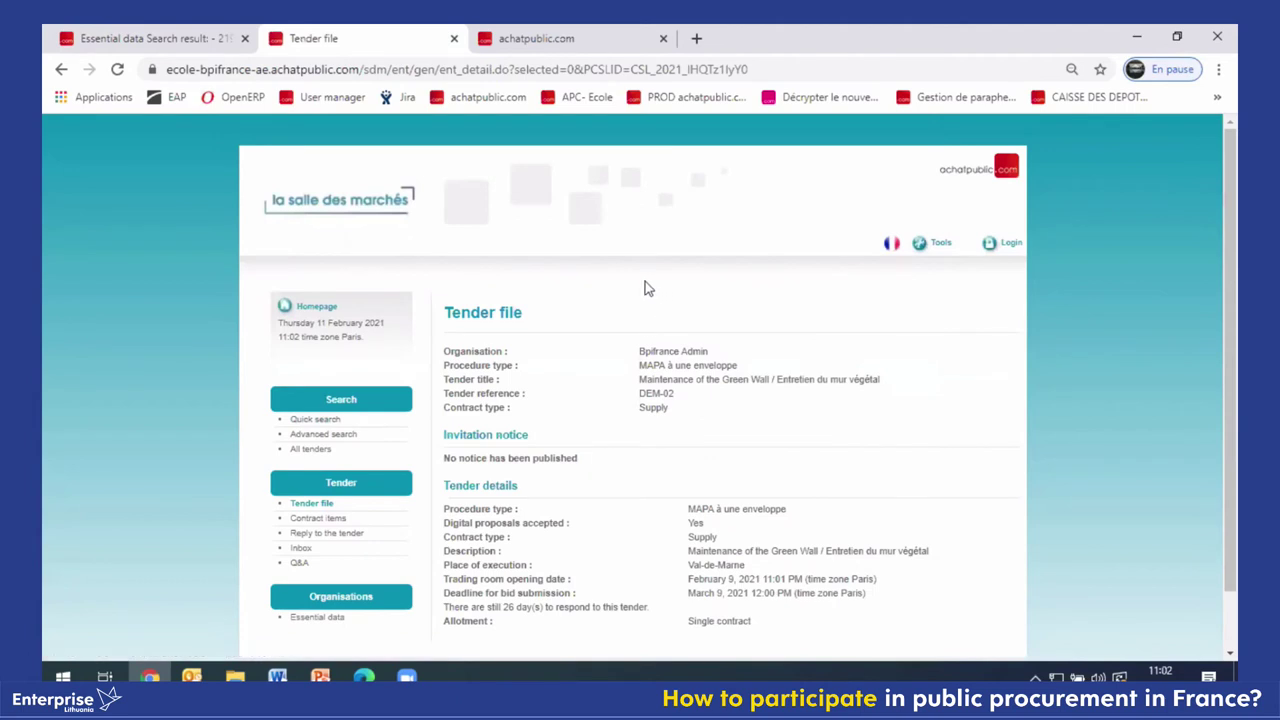
scroll(634, 335, down, 1)
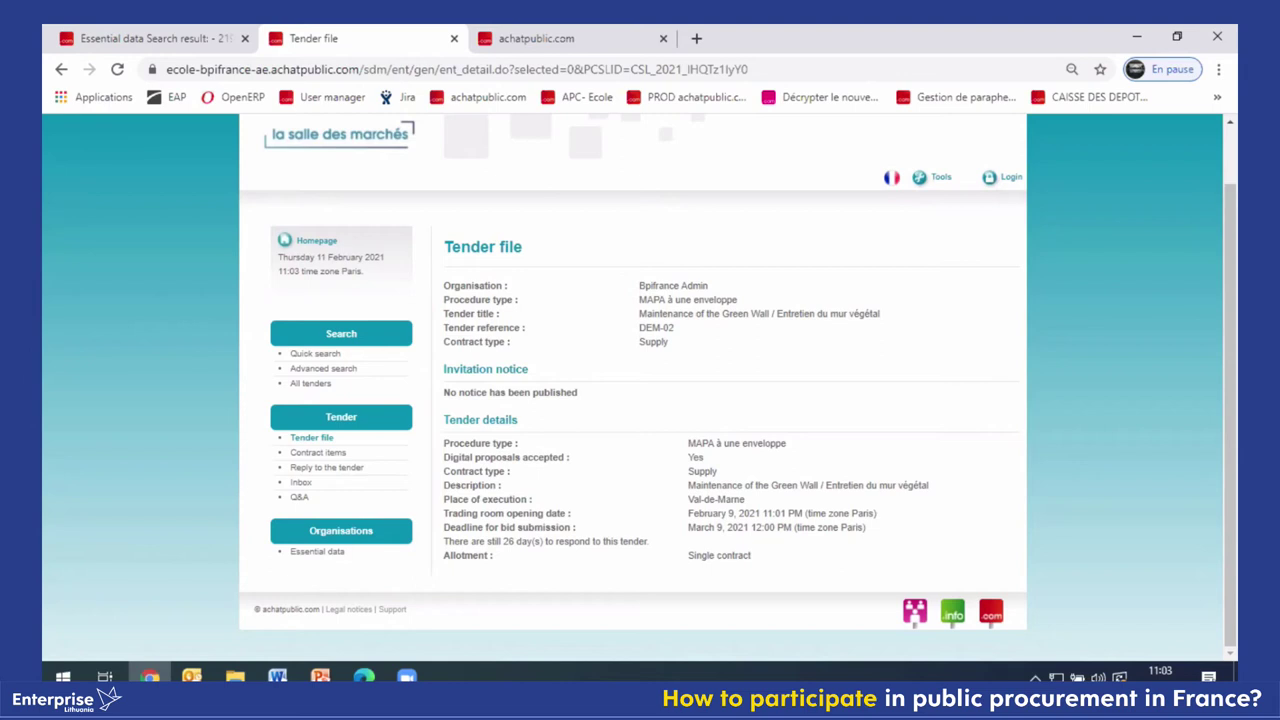
key(alt+Tab)
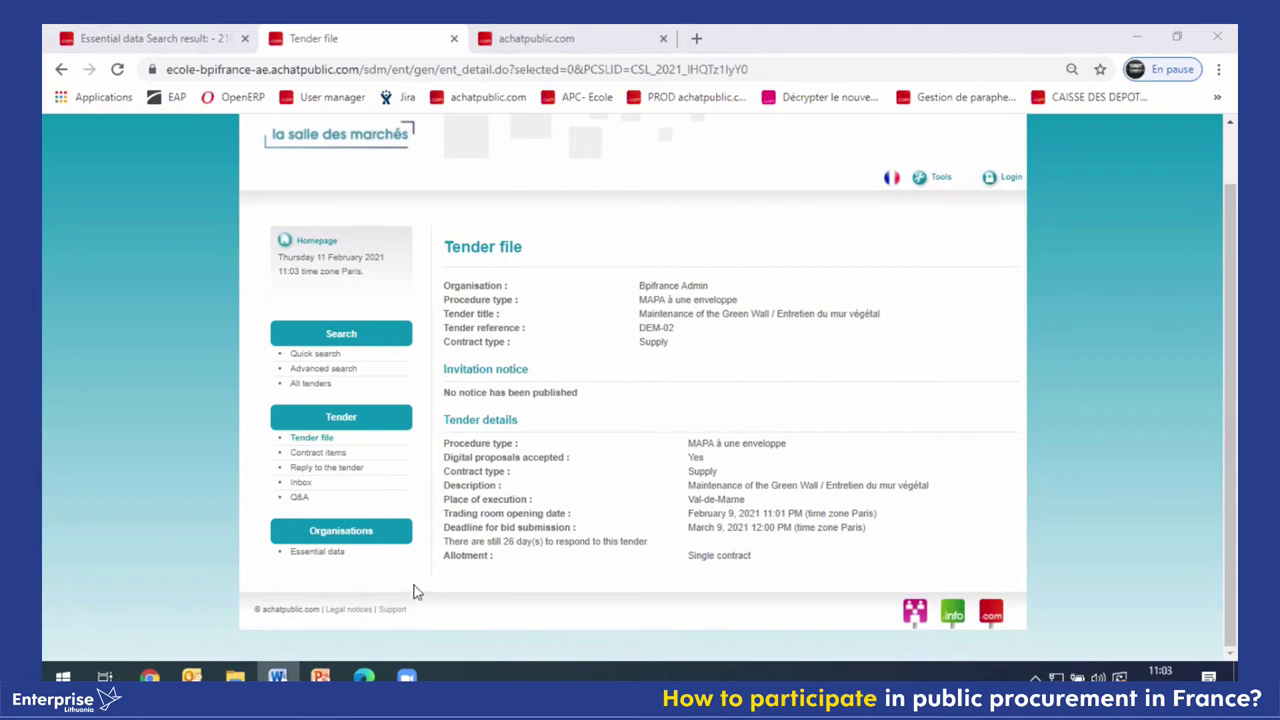
Access the tender's contract items without logging in and download the complete dce-v1.zip tender folder.
click(314, 455)
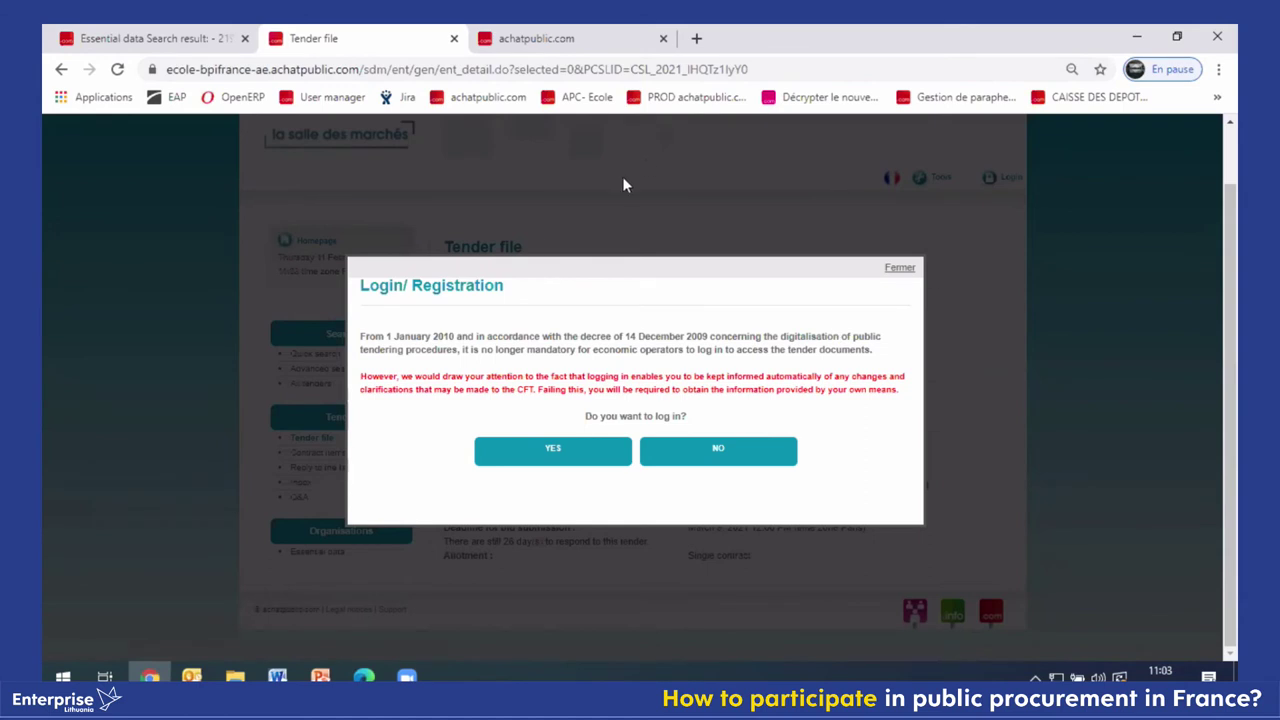
click(709, 461)
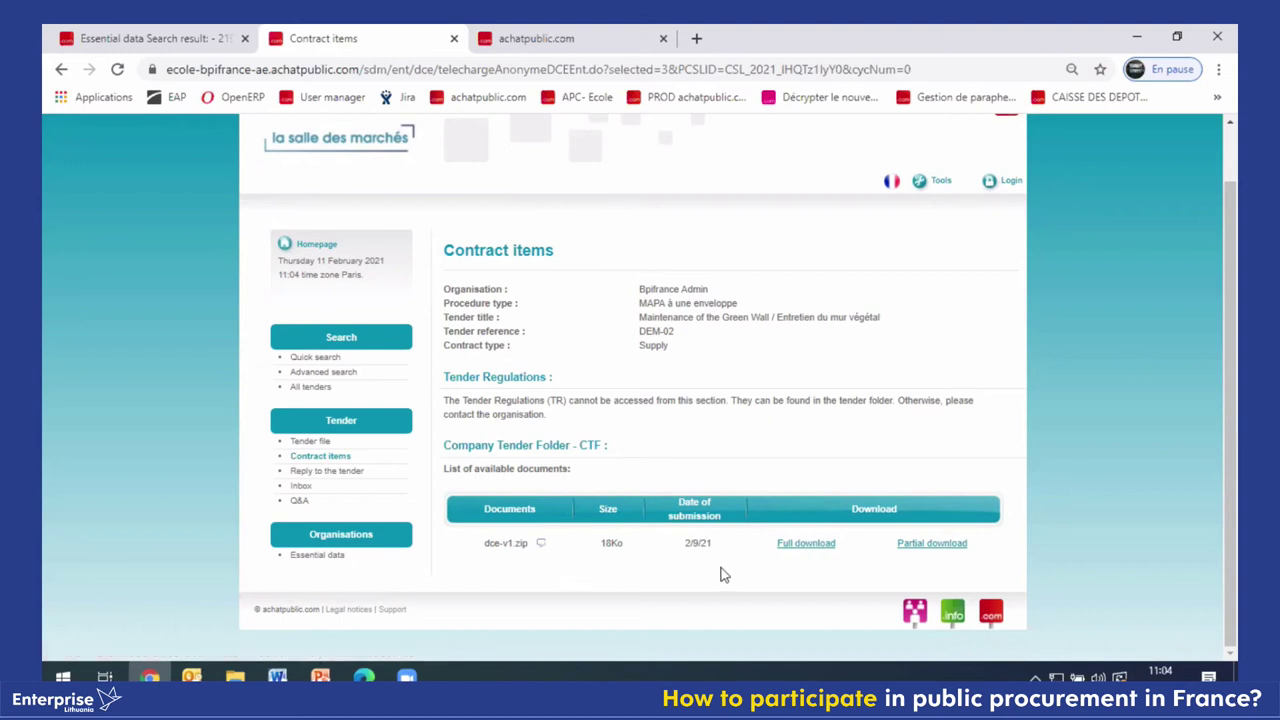
click(810, 545)
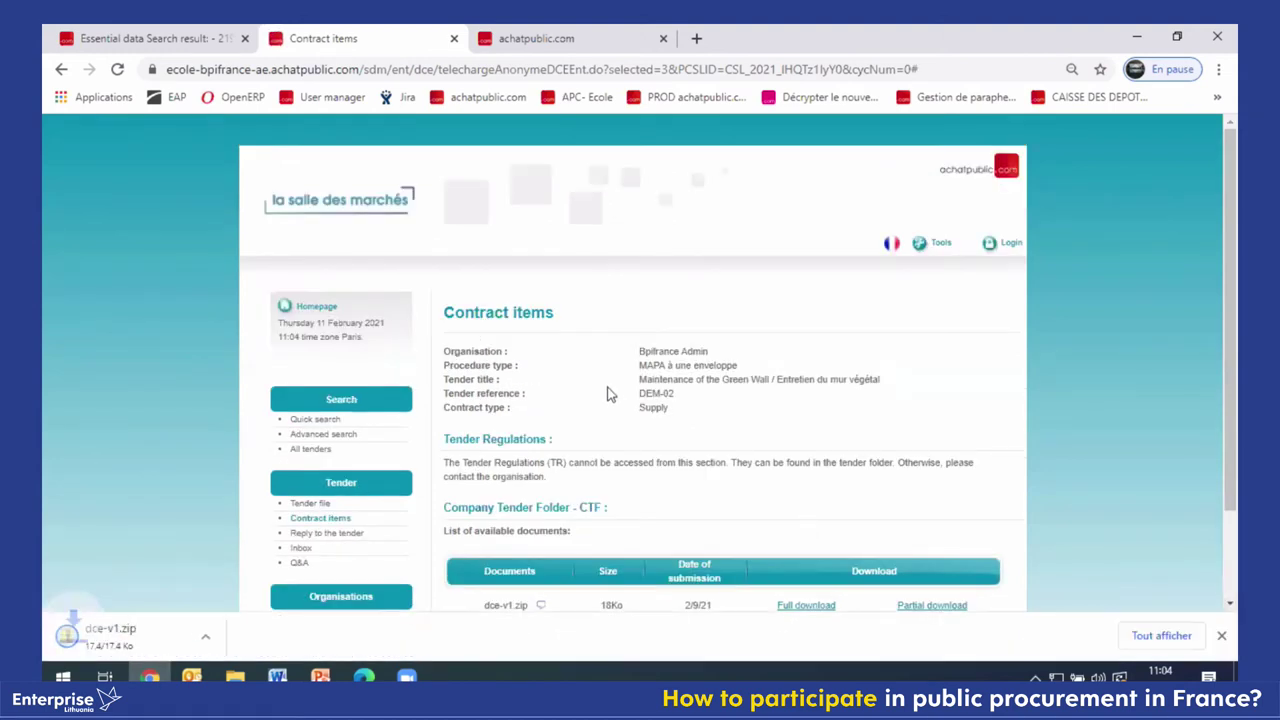
Open the downloaded dce-v1.zip and view the files inside its Nouveau dossier folder.
click(115, 645)
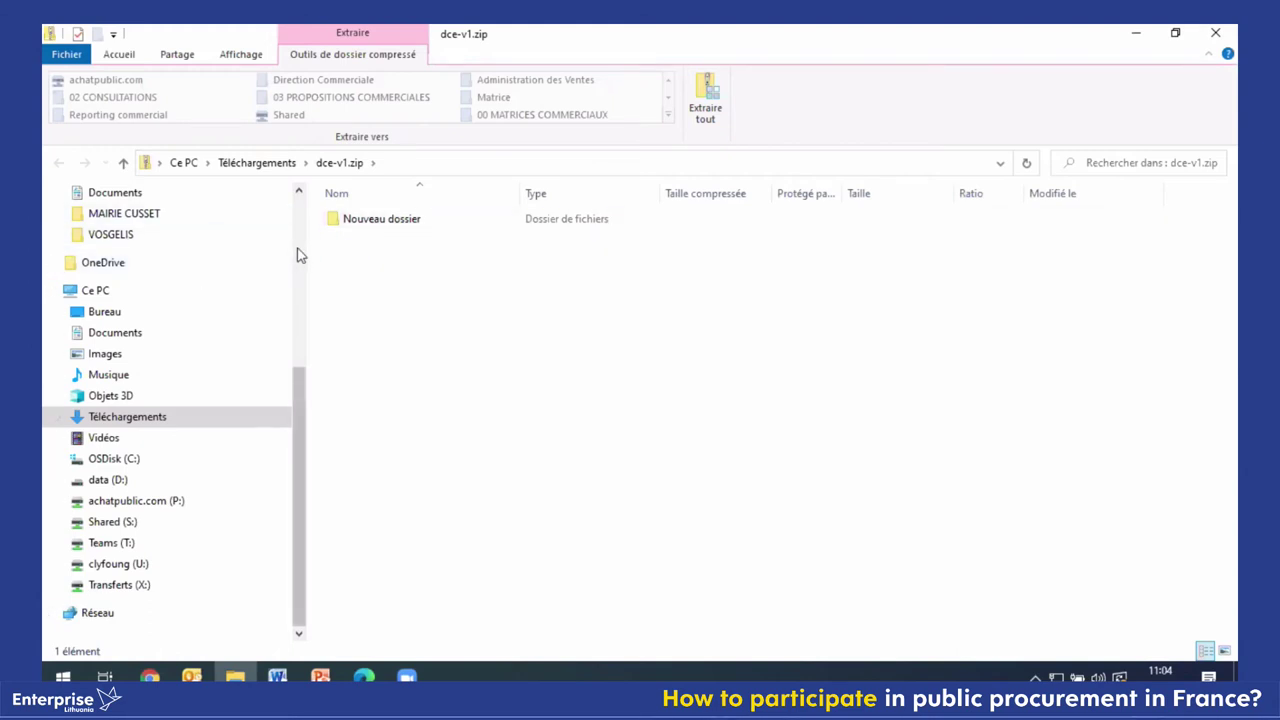
click(410, 228)
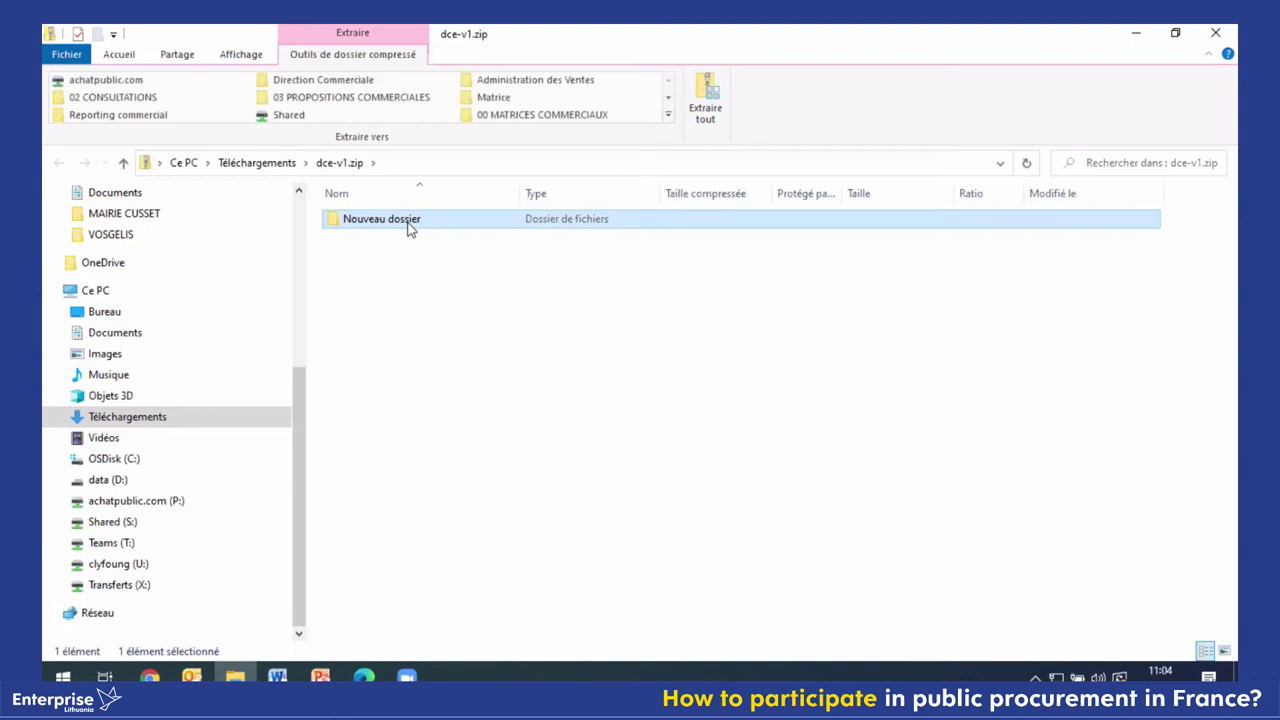
double_click(407, 222)
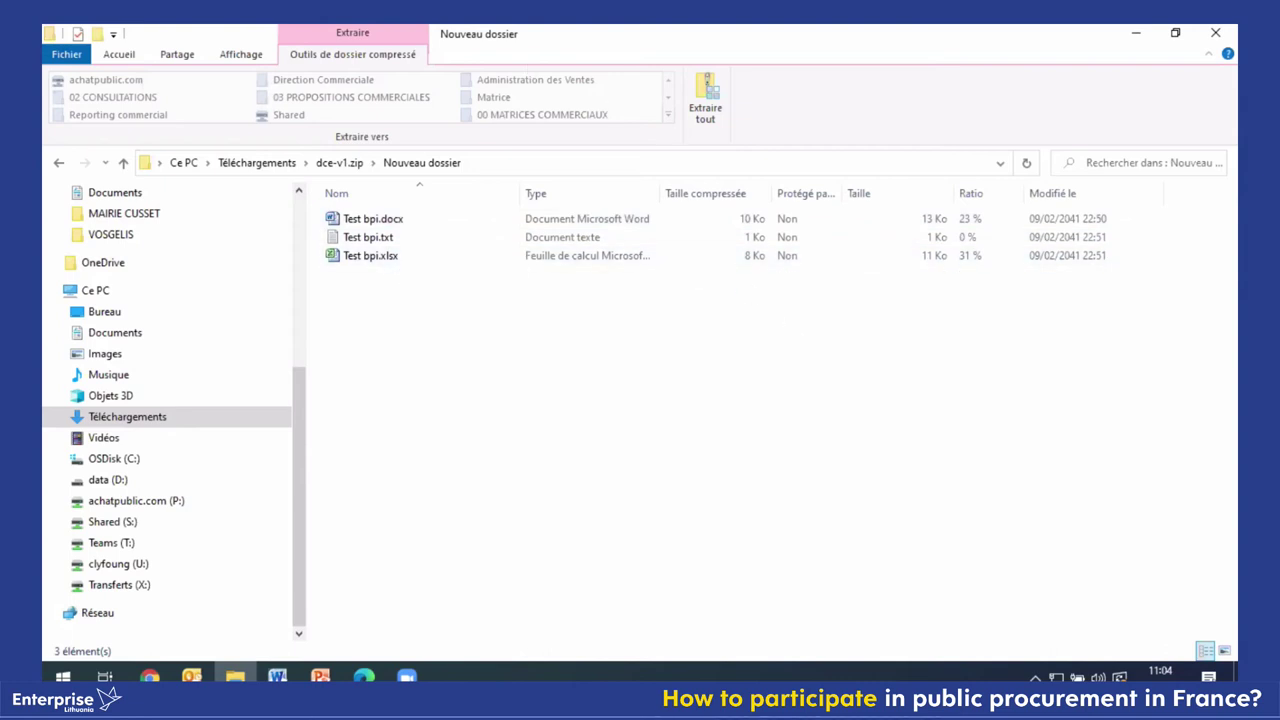
click(277, 677)
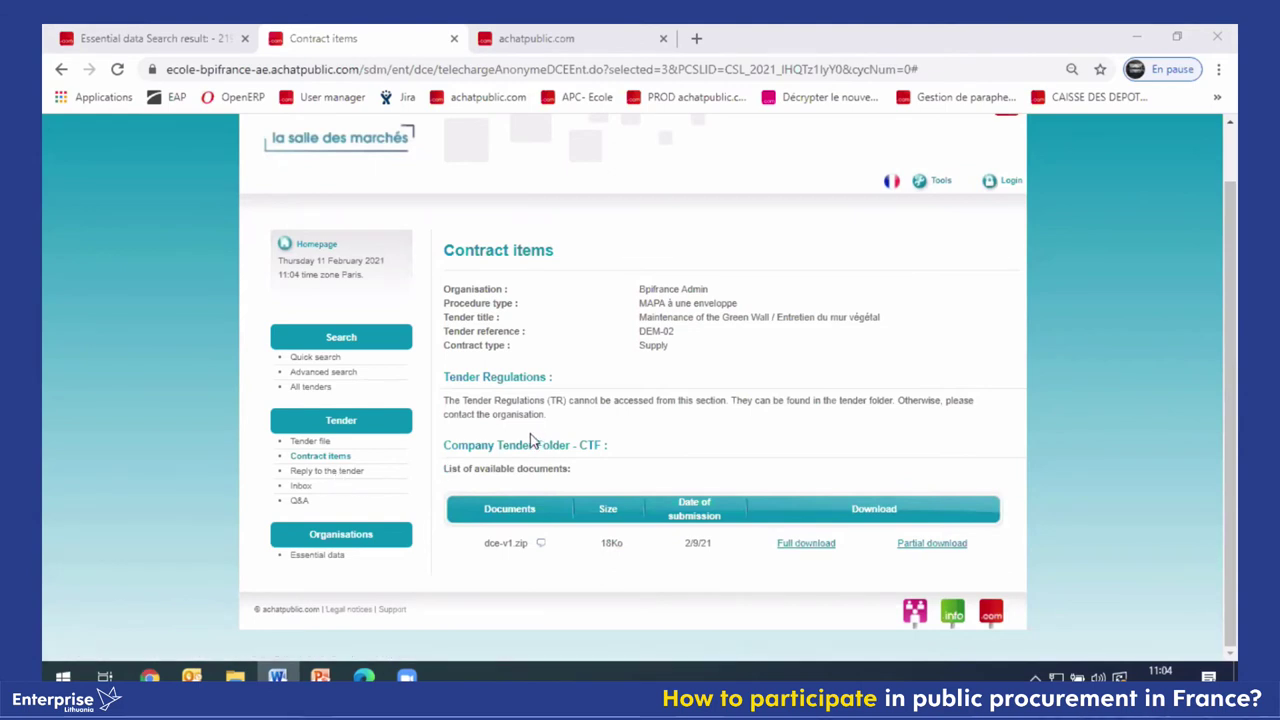
Start a reply to the tender and register a new account as a foreign company without a SIRET number.
click(336, 477)
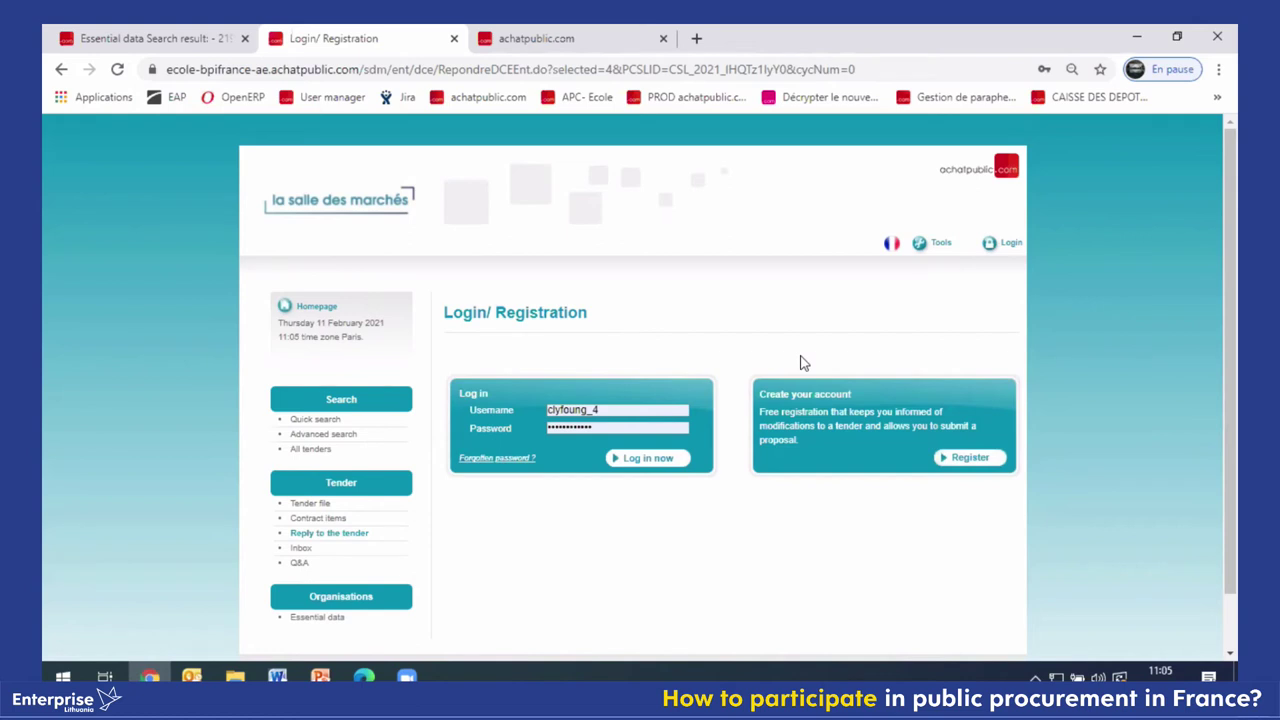
click(970, 459)
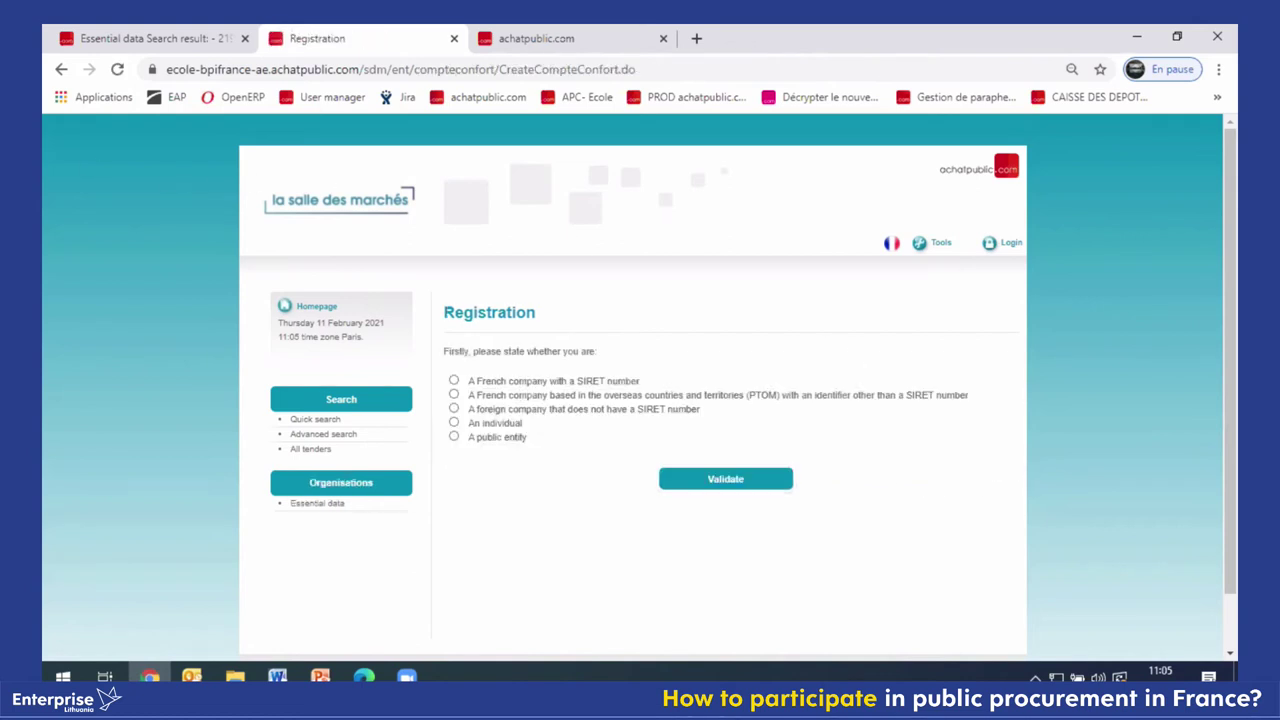
click(277, 677)
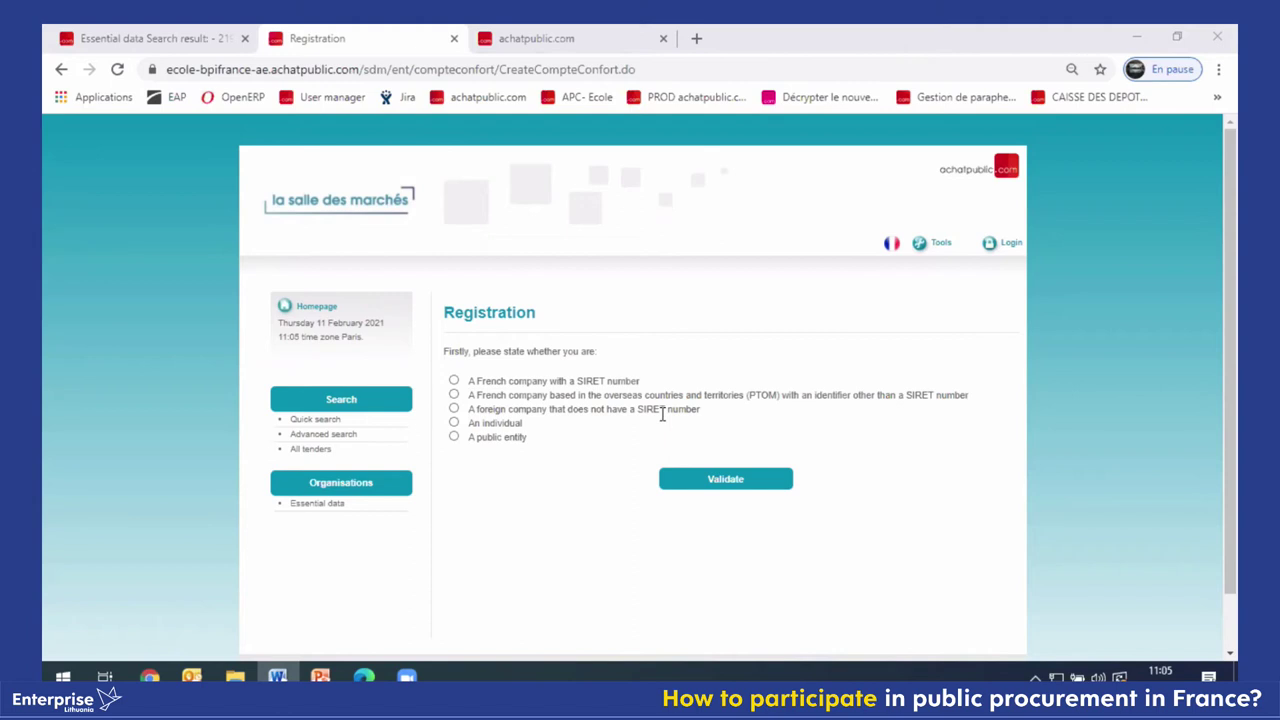
click(454, 411)
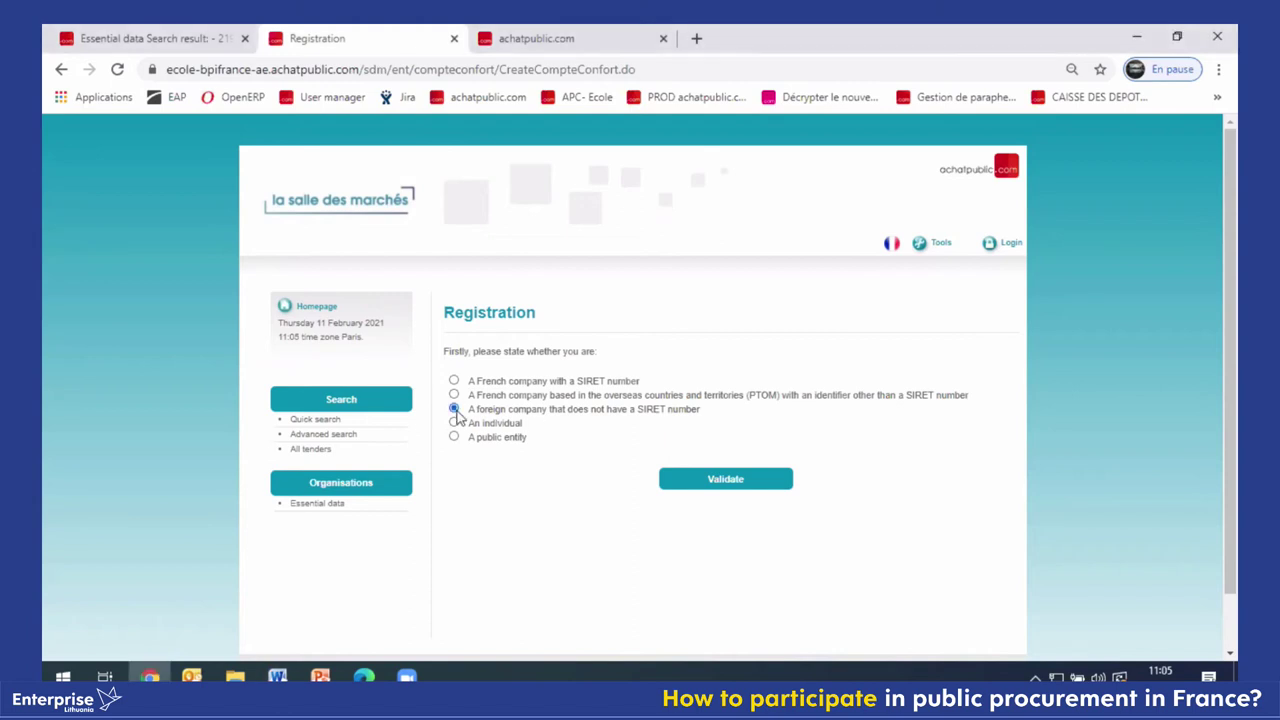
click(718, 481)
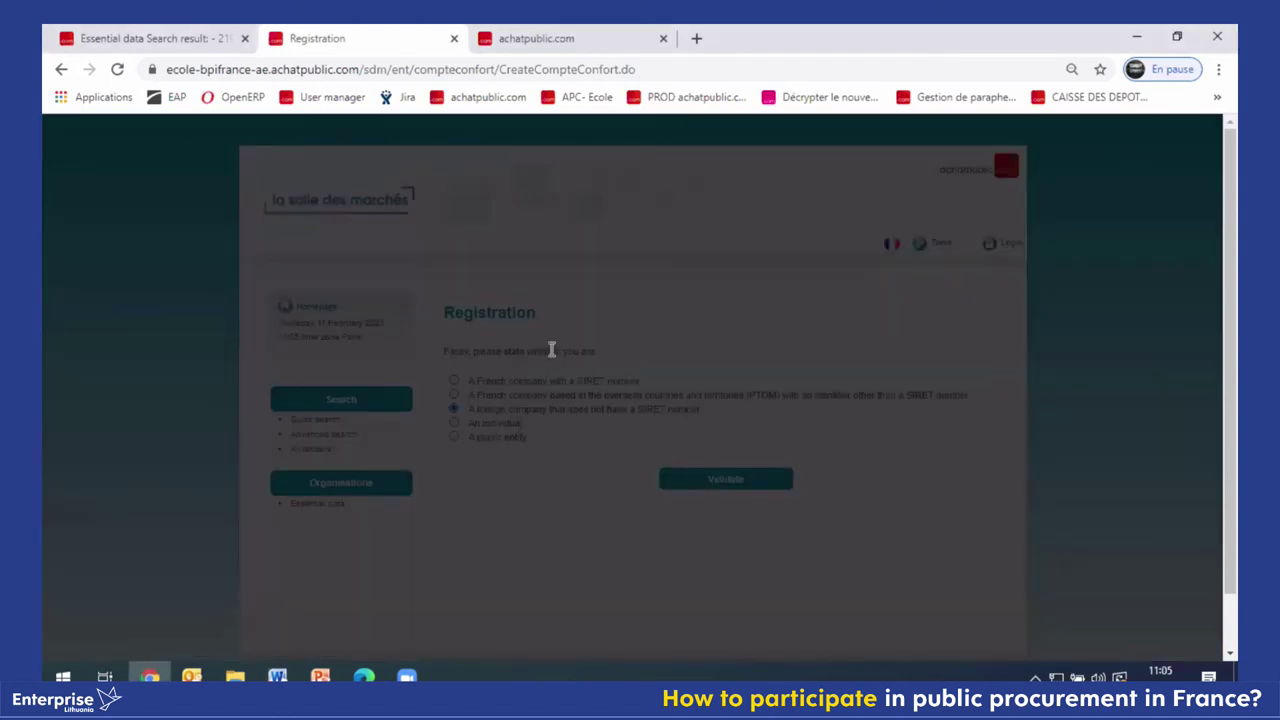
Enter the company's national identifier, choose Lituanie as the country and validate to reach the registration form.
click(512, 390)
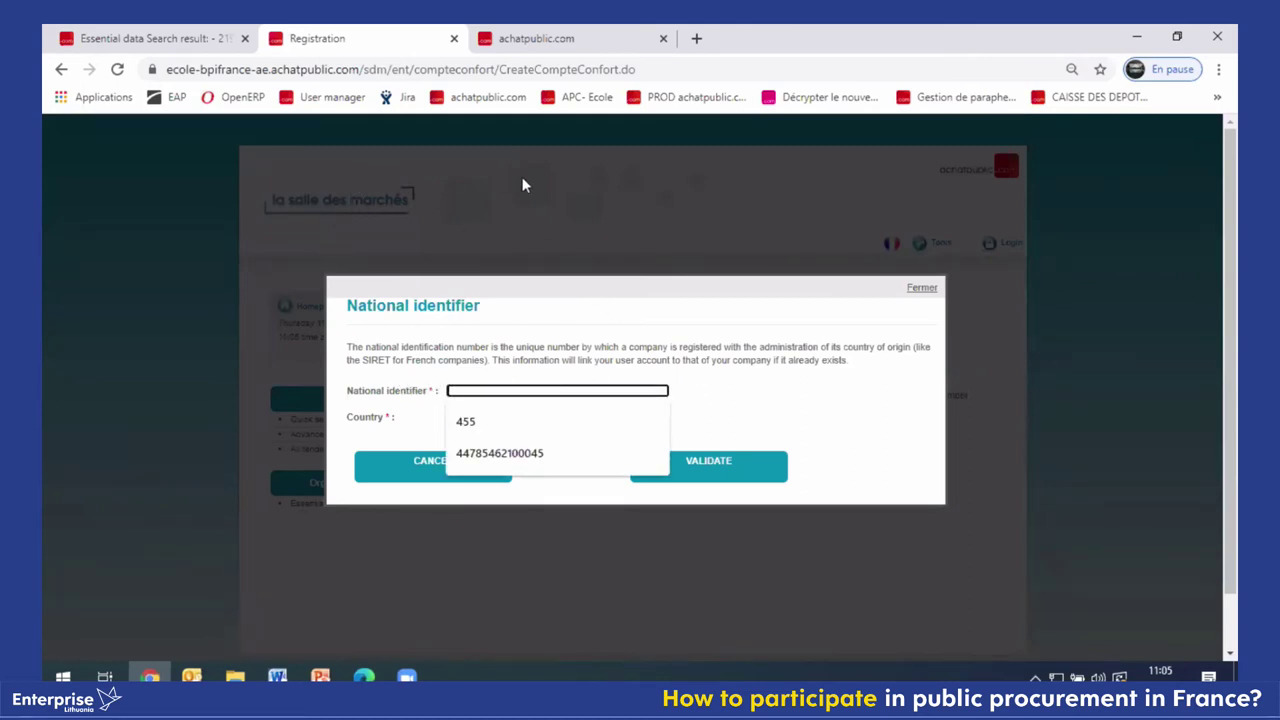
click(474, 422)
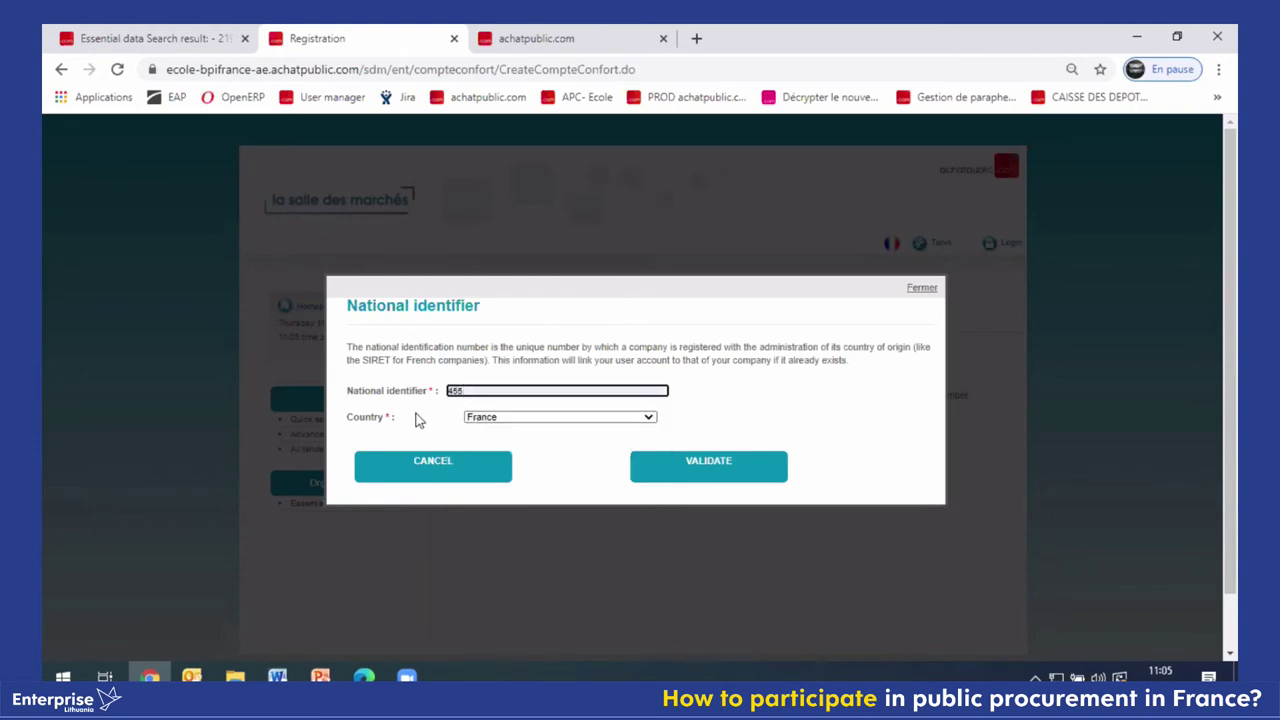
click(530, 422)
scroll(547, 306, down, 20)
scroll(545, 306, down, 20)
scroll(543, 306, down, 3)
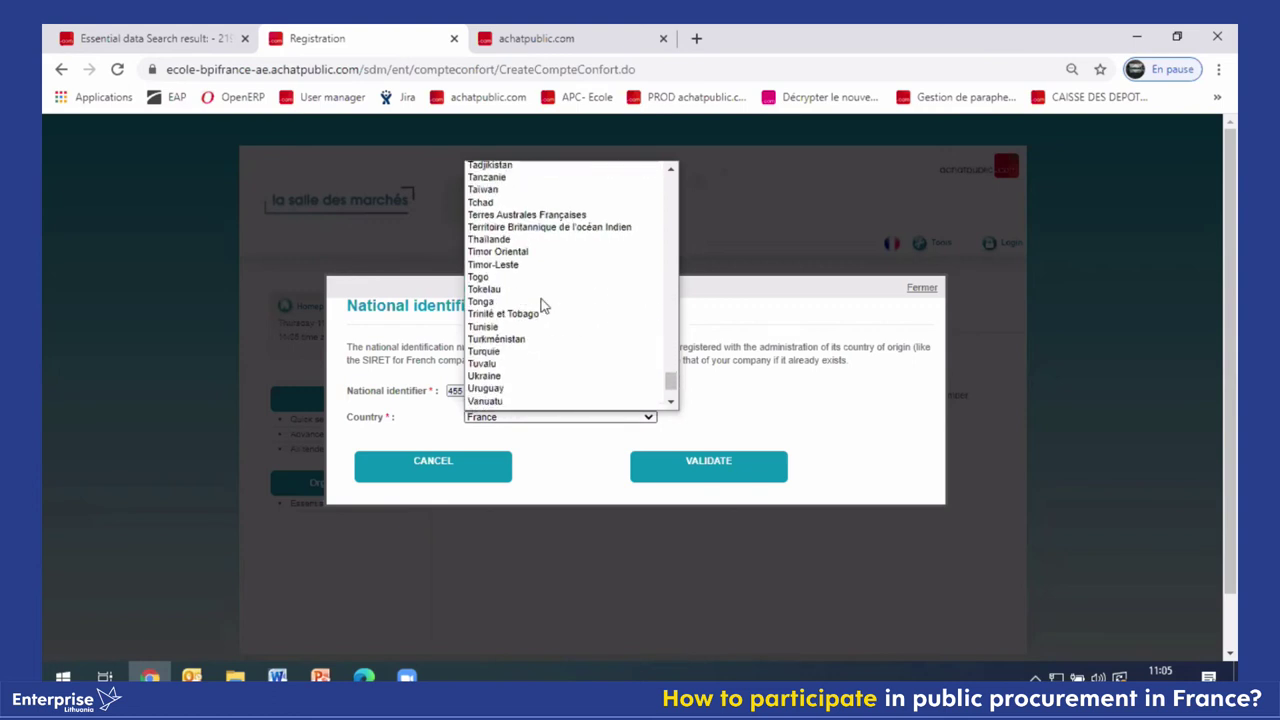
scroll(538, 307, up, 8)
scroll(539, 306, up, 20)
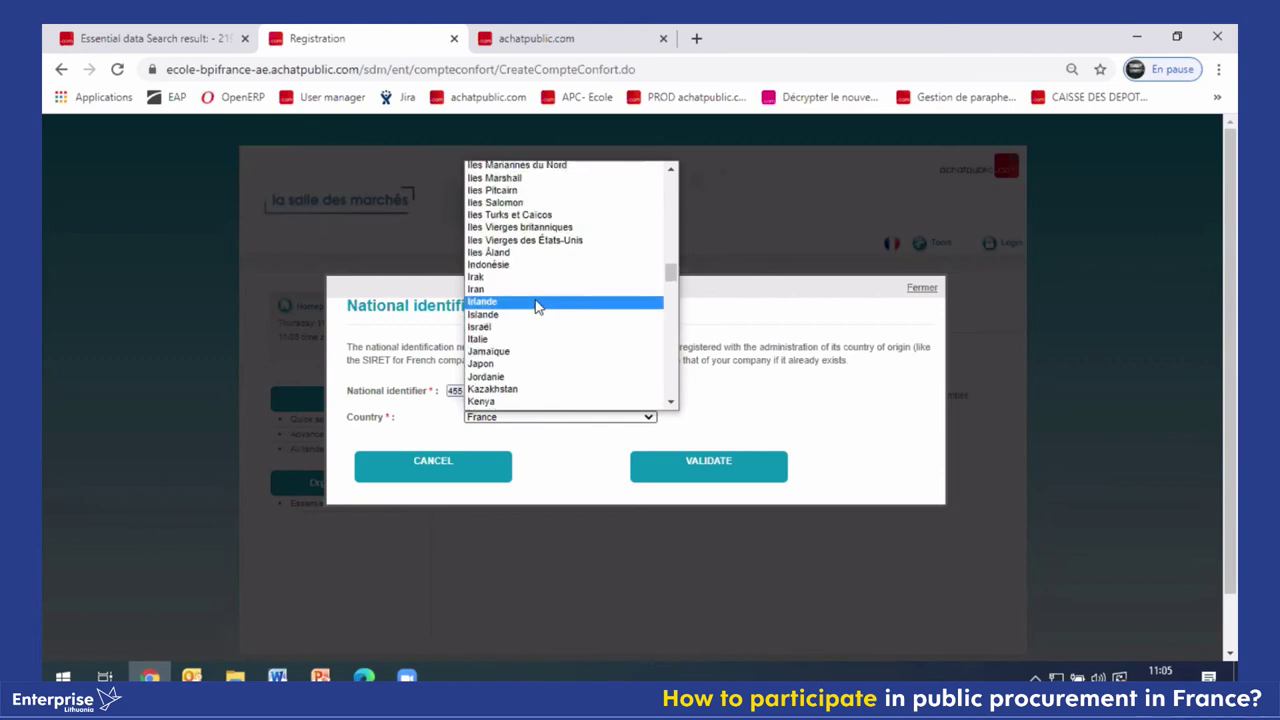
scroll(530, 300, down, 9)
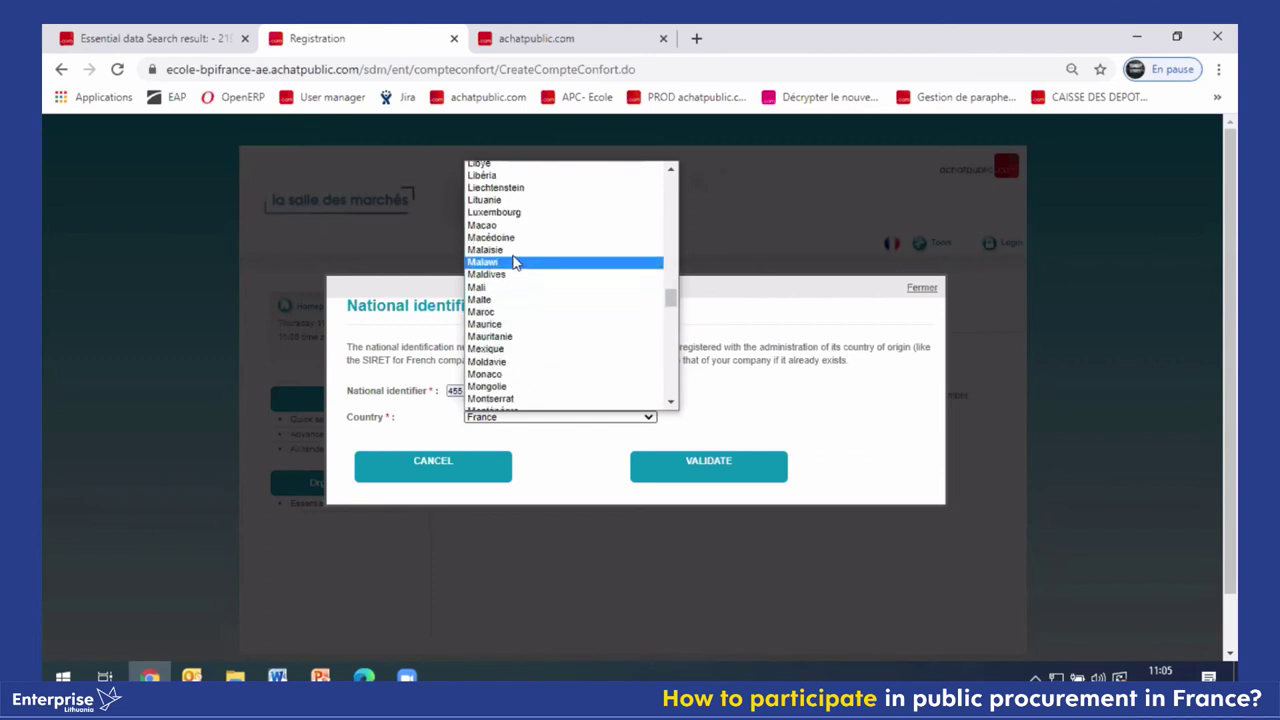
click(517, 200)
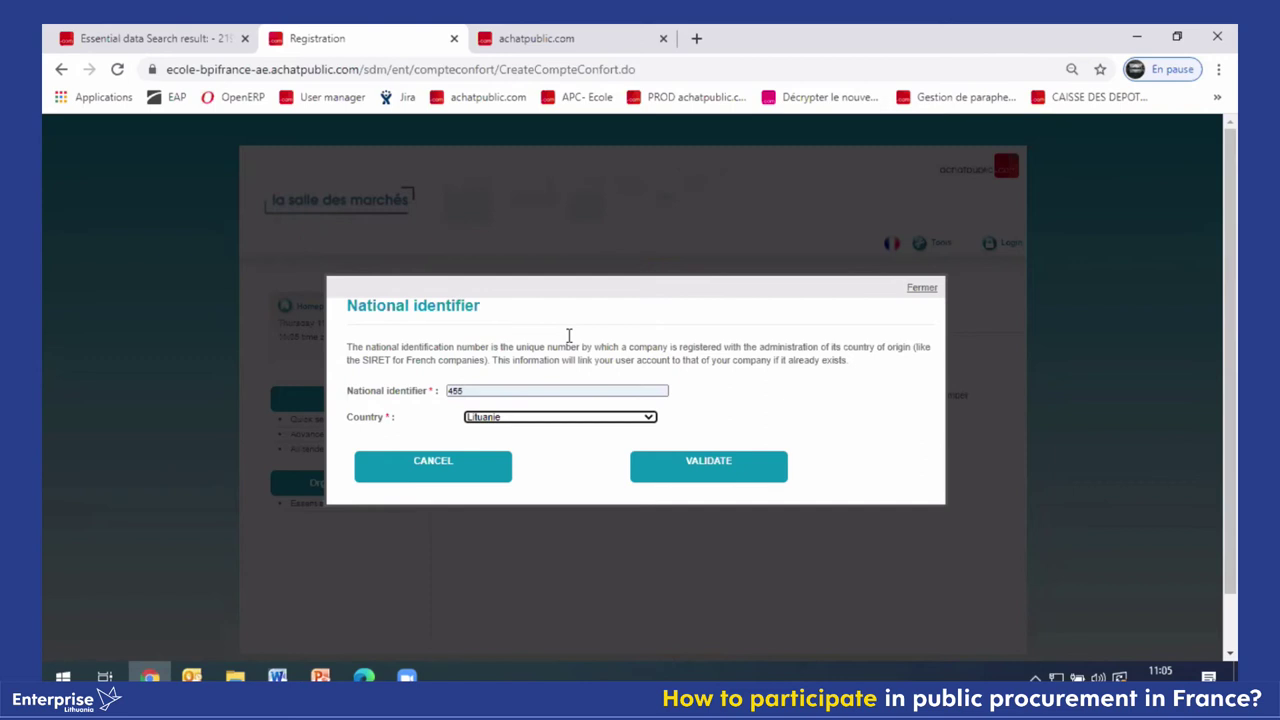
click(703, 470)
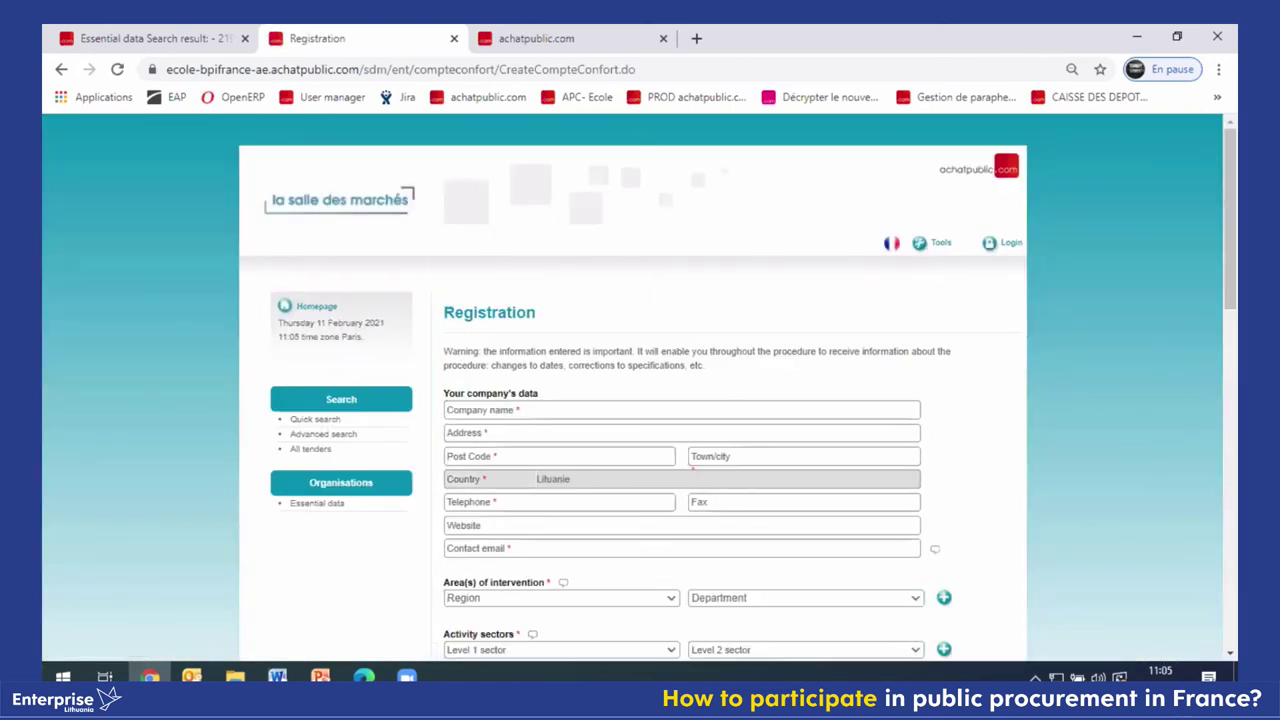
Review the registration form's company data, areas of intervention, activity sectors and legal information fields.
key(alt+Tab)
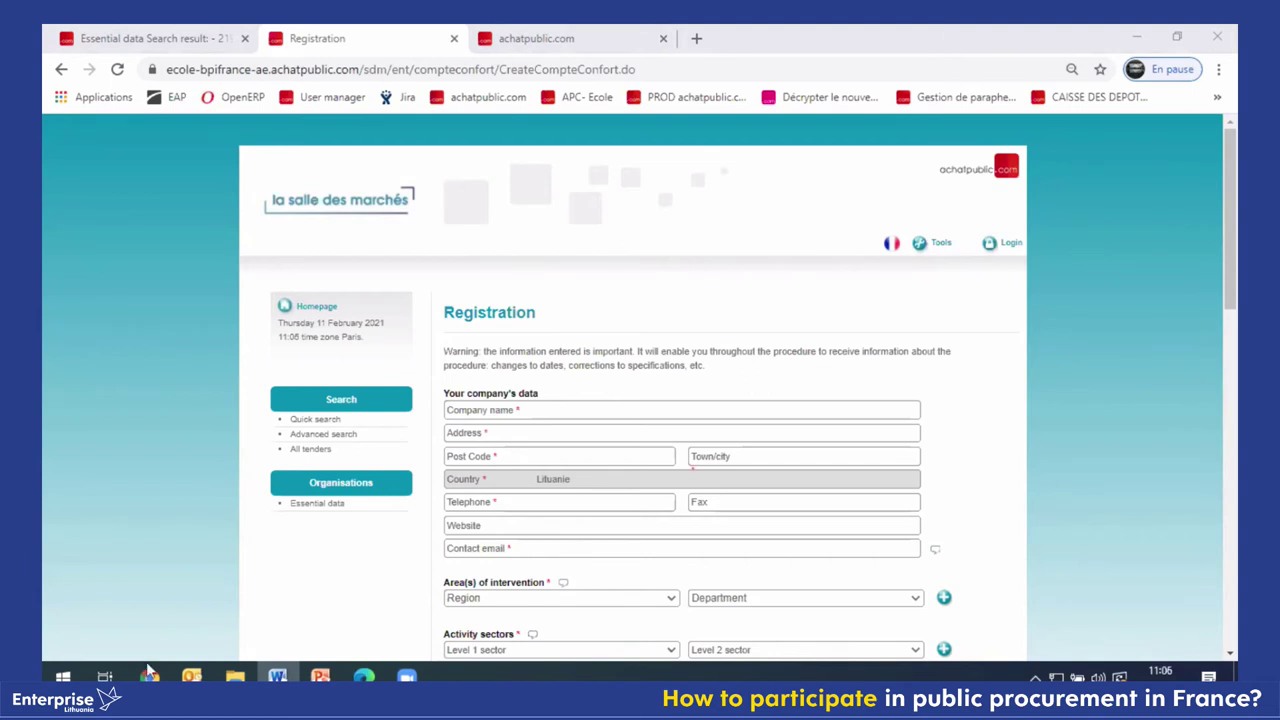
scroll(571, 480, down, 1)
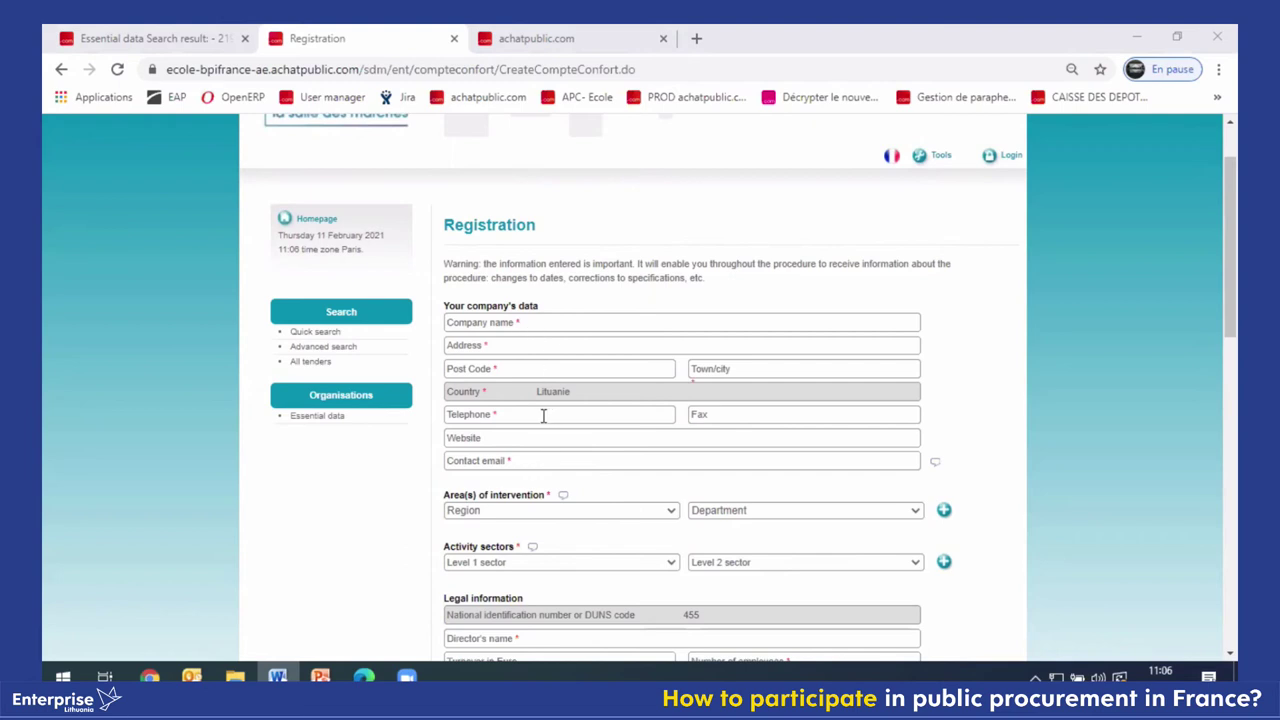
scroll(543, 414, down, 1)
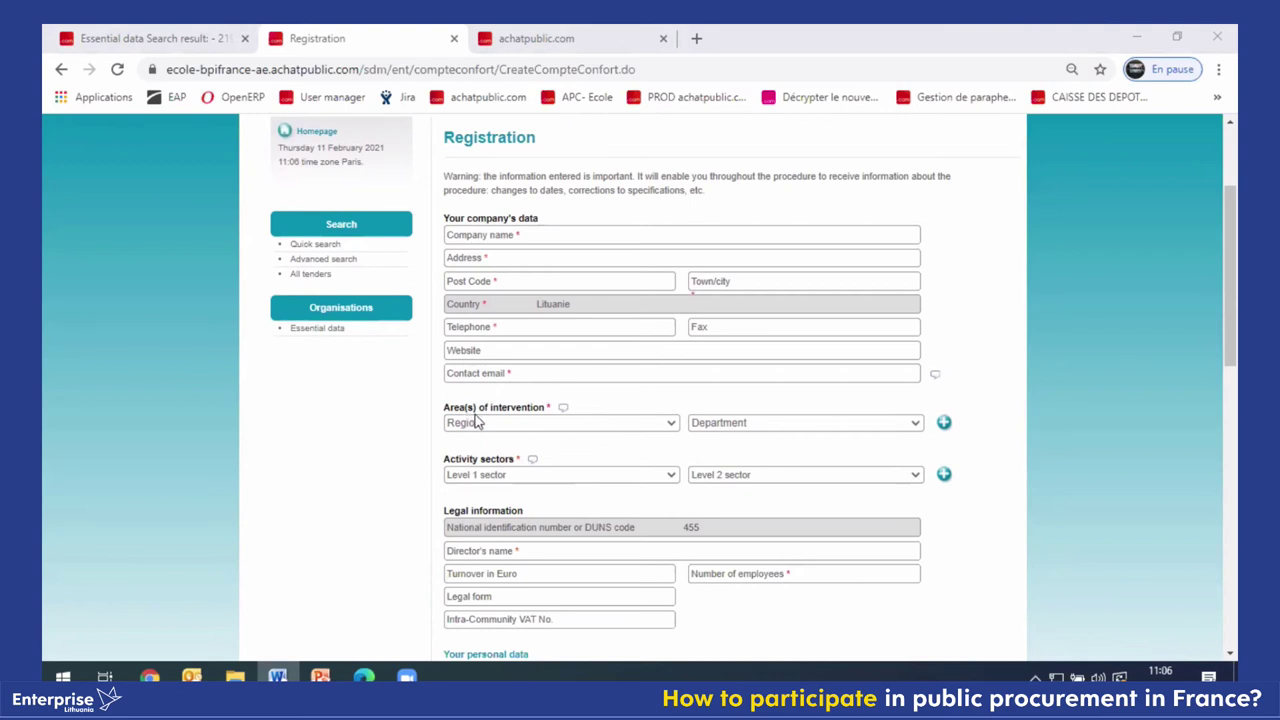
scroll(575, 415, down, 1)
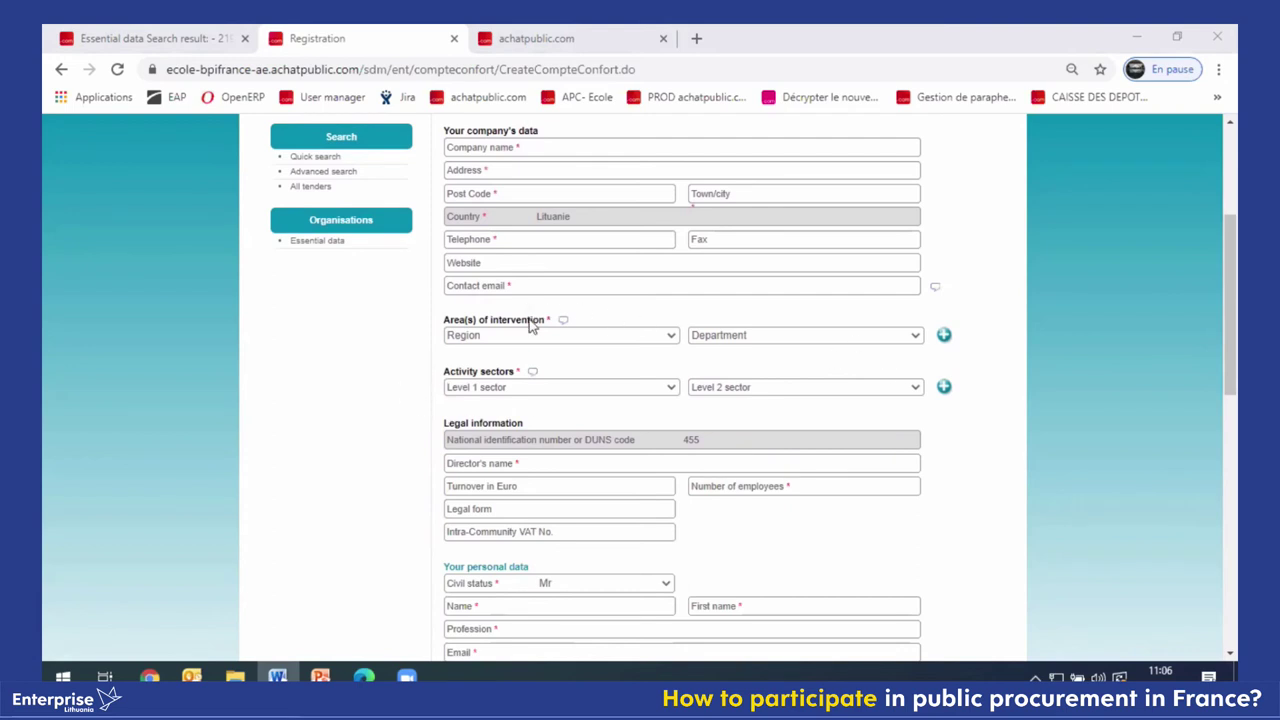
scroll(567, 339, up, 1)
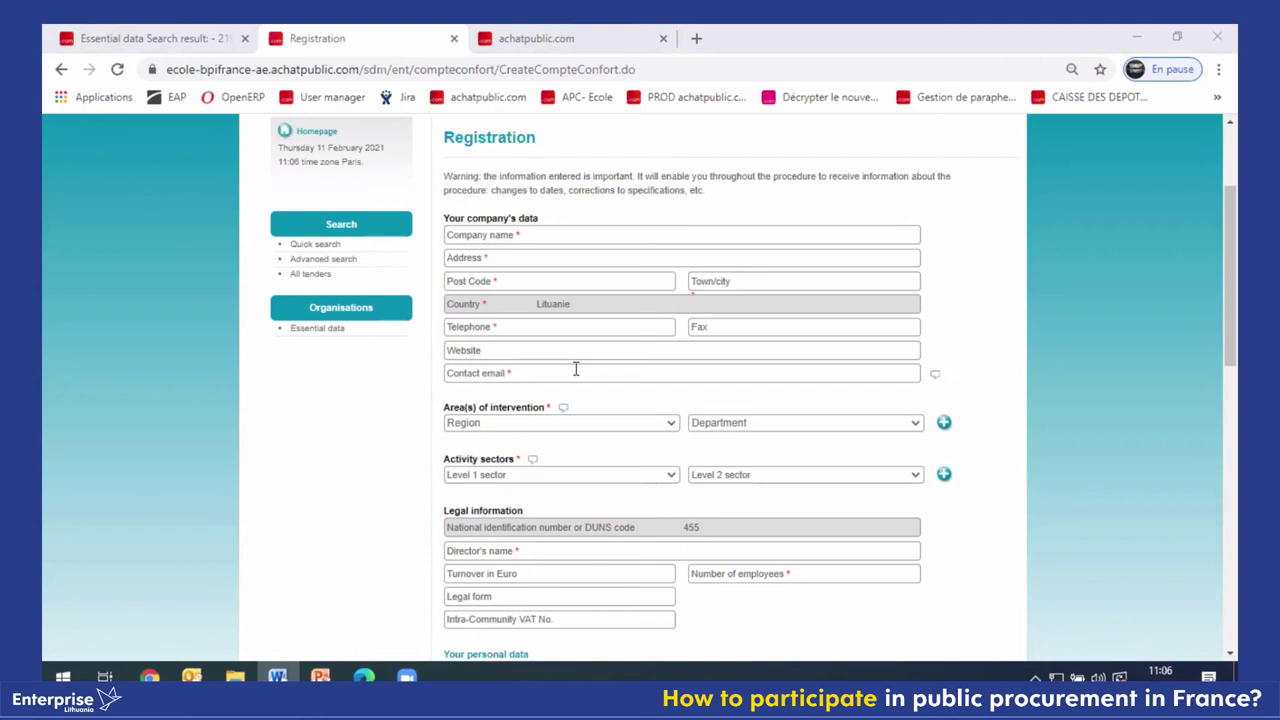
Leave the registration form, list all tenders and reopen the Maintenance of the Green Wall tender file.
click(323, 282)
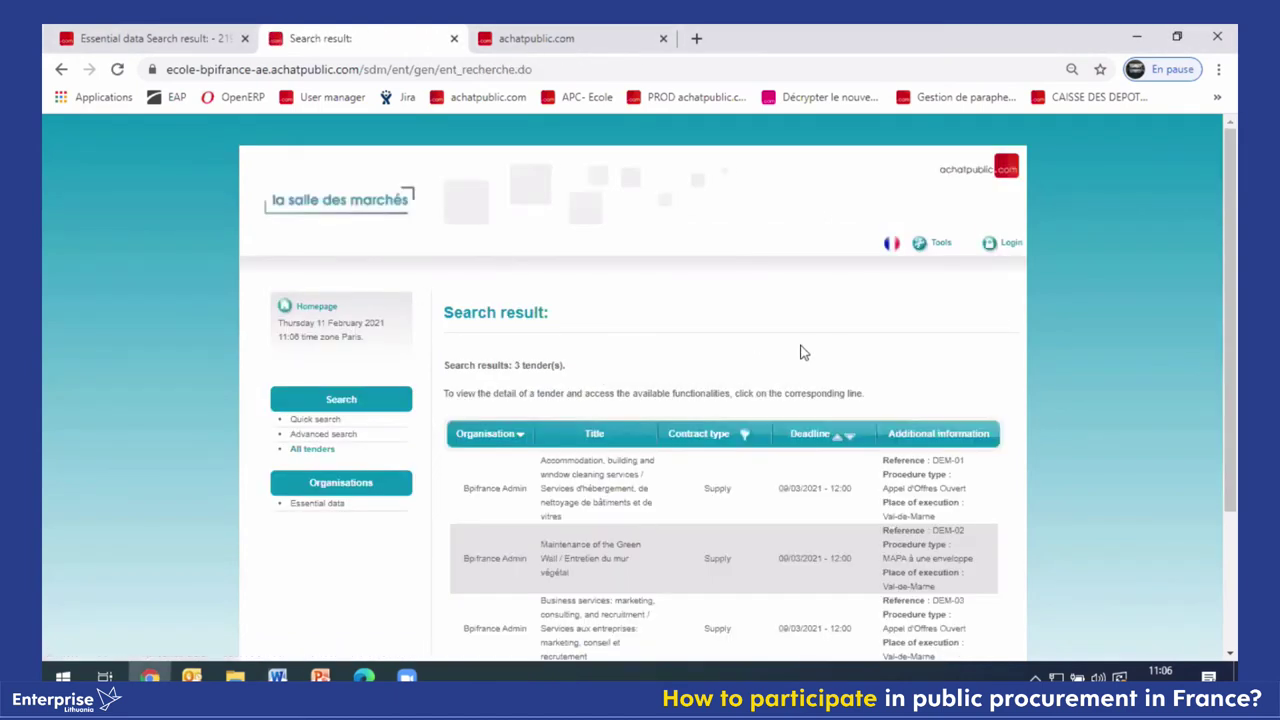
scroll(648, 340, down, 1)
click(566, 366)
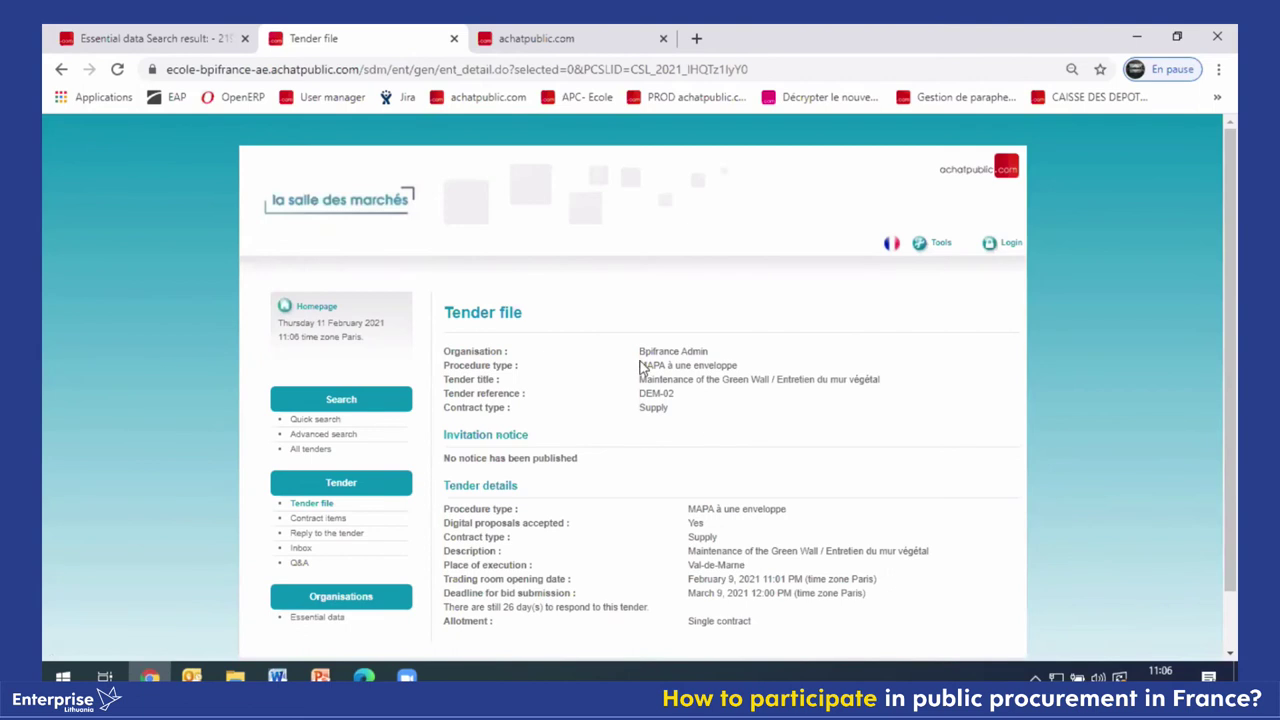
scroll(640, 362, down, 1)
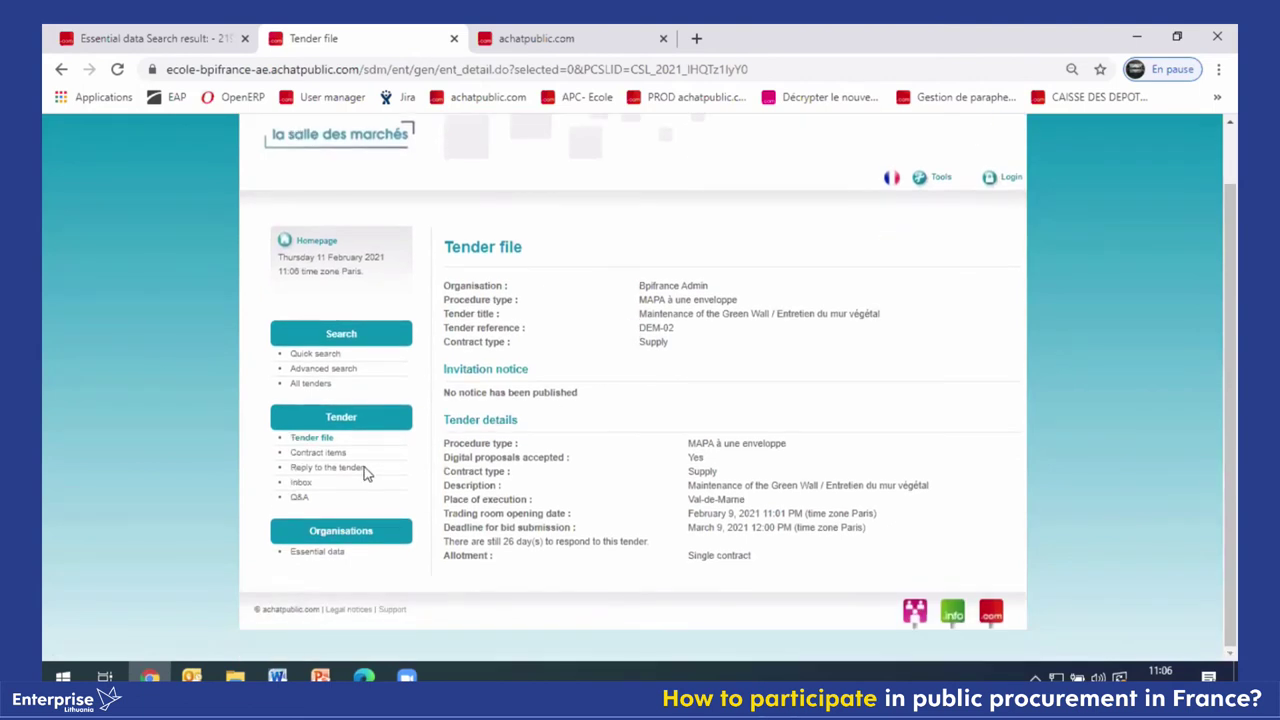
Start a reply to the tender, log in with the saved account and confirm the summary to begin the proposal procedure.
click(303, 468)
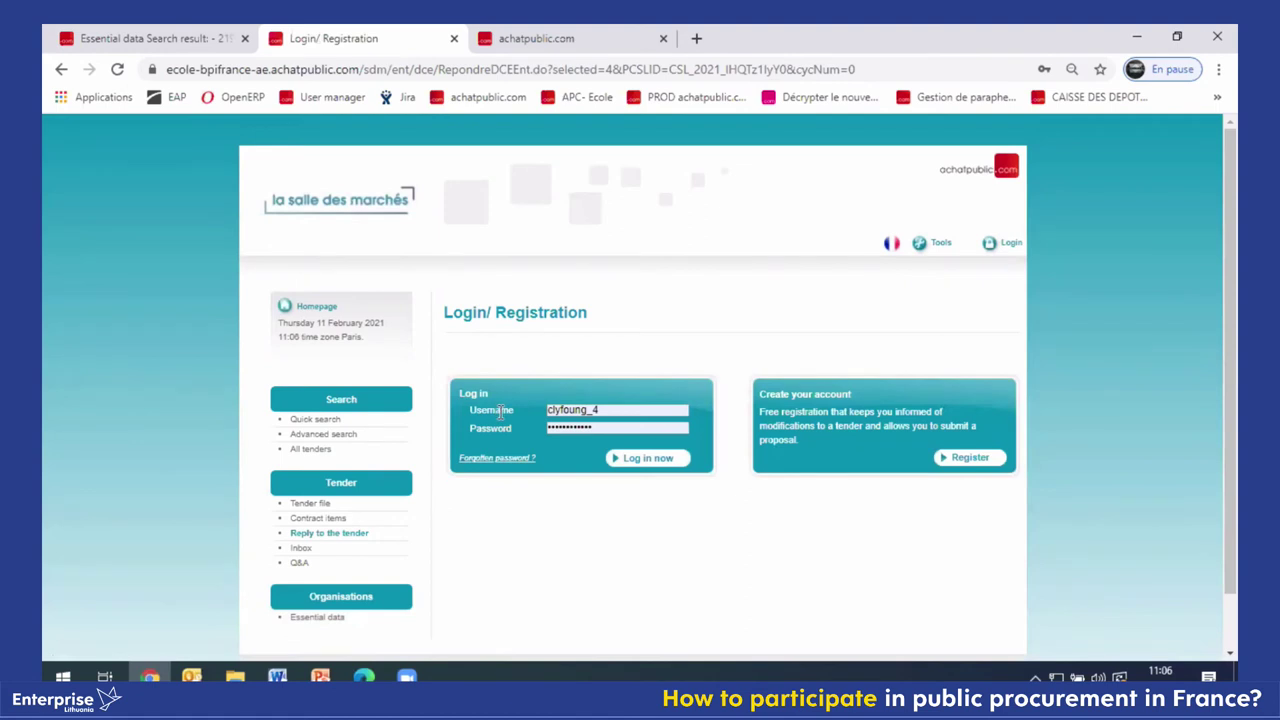
click(655, 468)
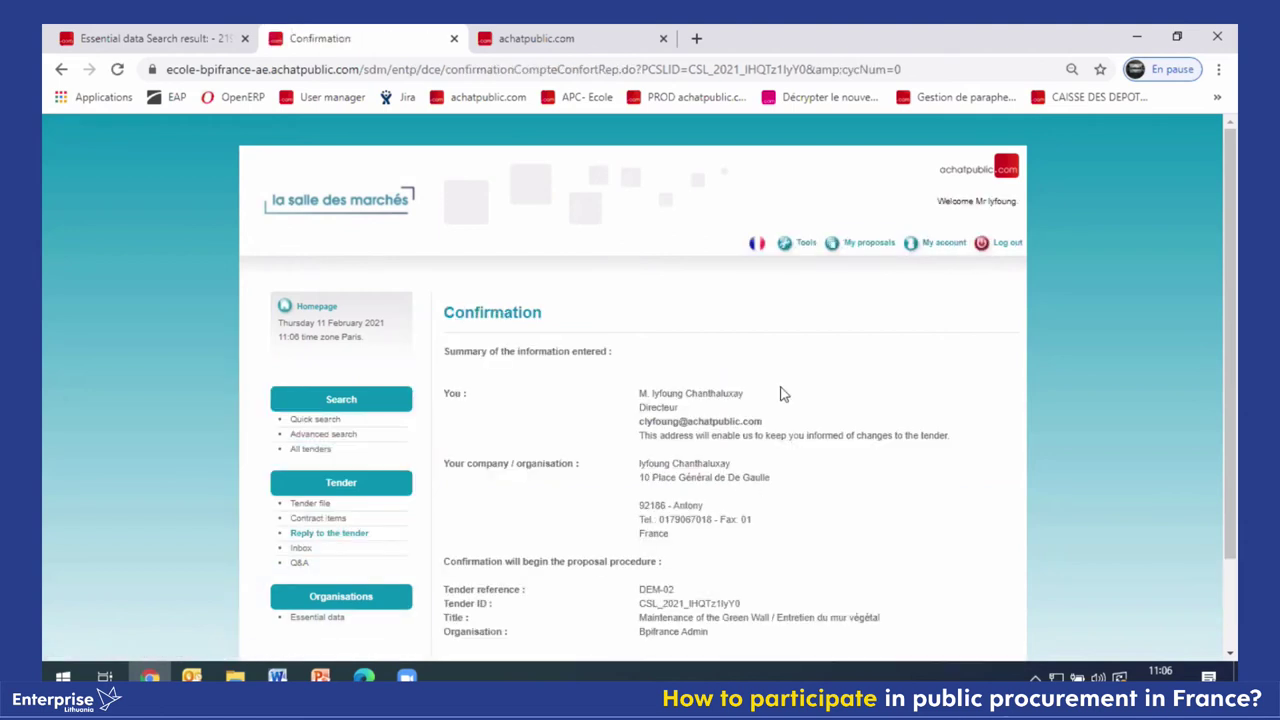
scroll(783, 395, down, 2)
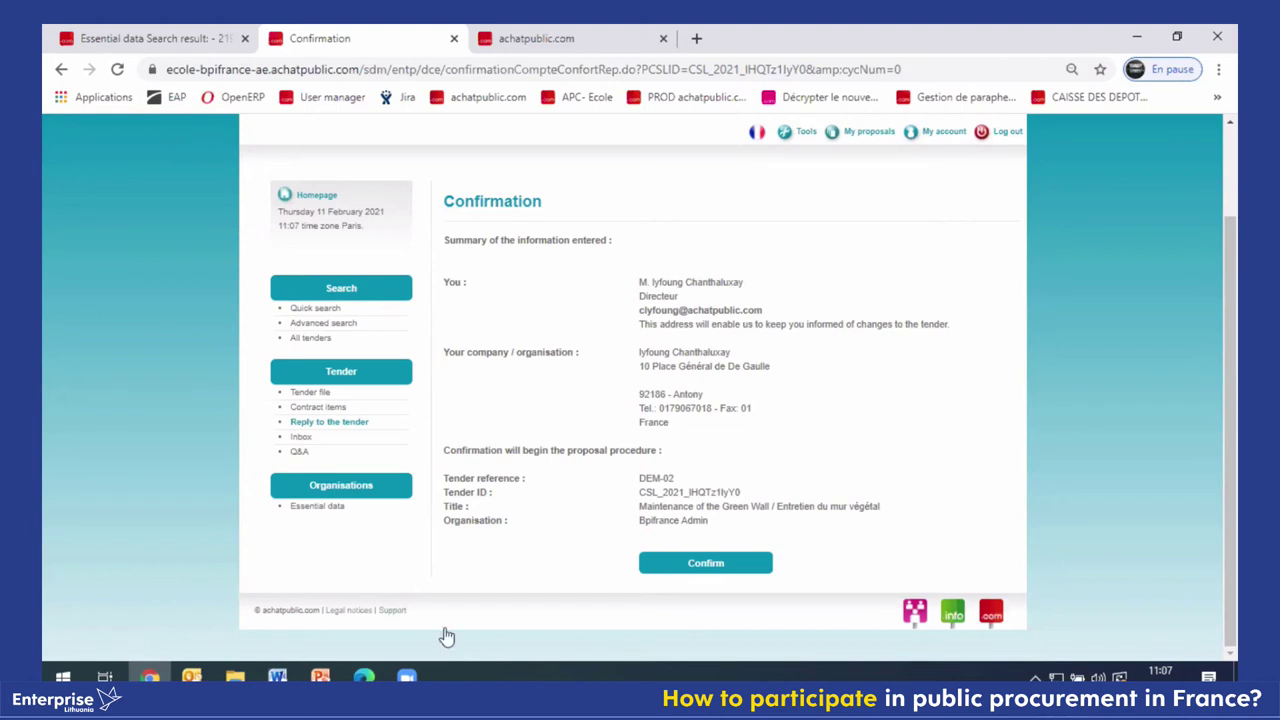
click(706, 566)
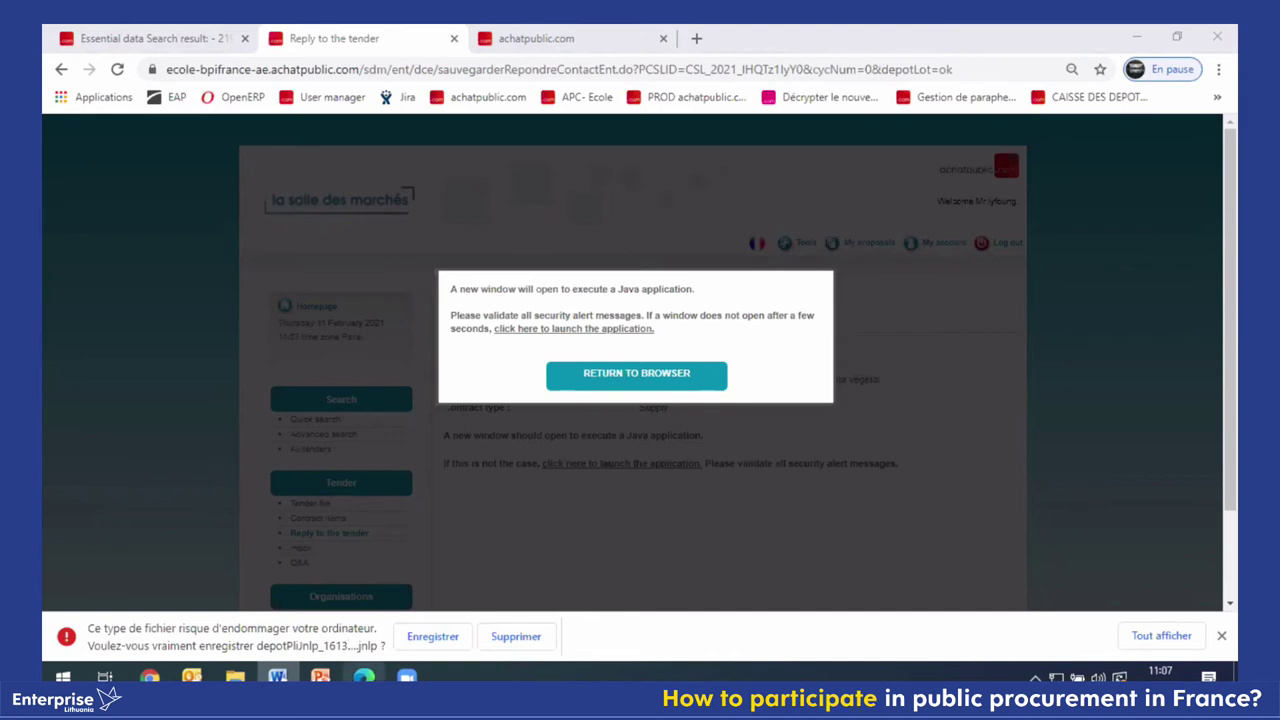
Switch to the 2021_APC_CORPORATE_EN.pptx presentation in PowerPoint and show the System requirements slide as a slideshow.
click(320, 677)
click(159, 425)
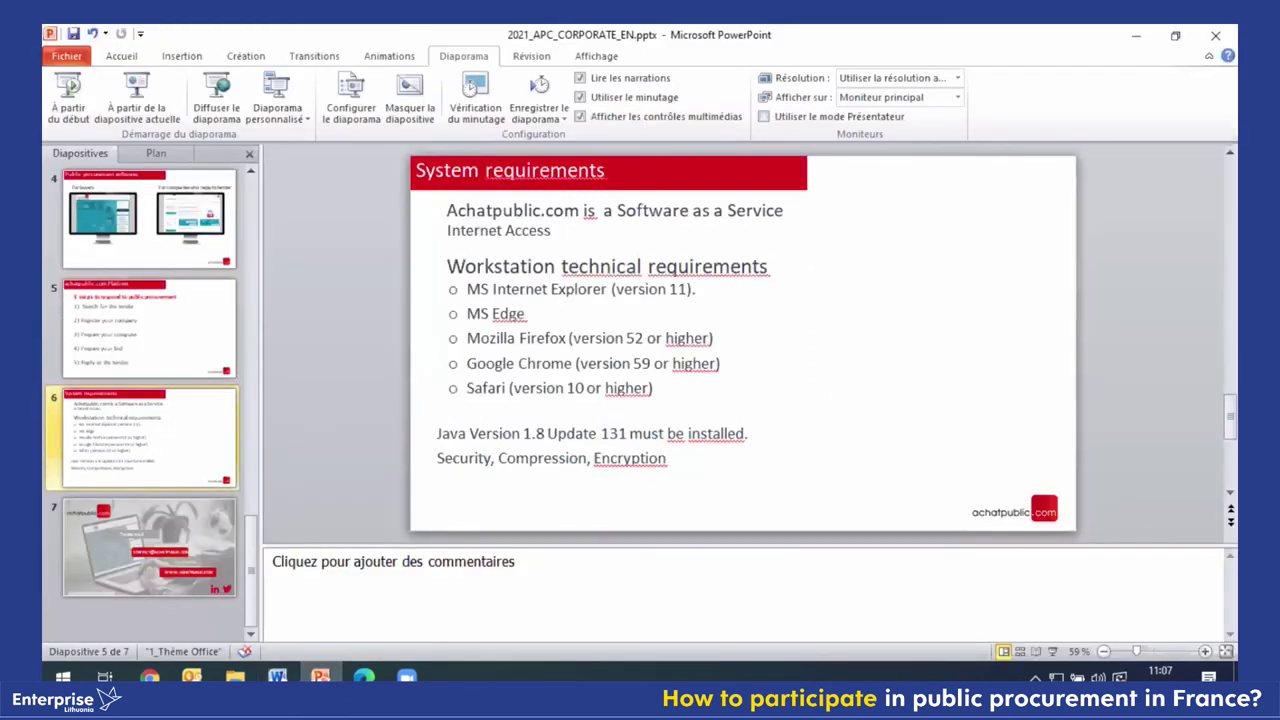
click(1052, 651)
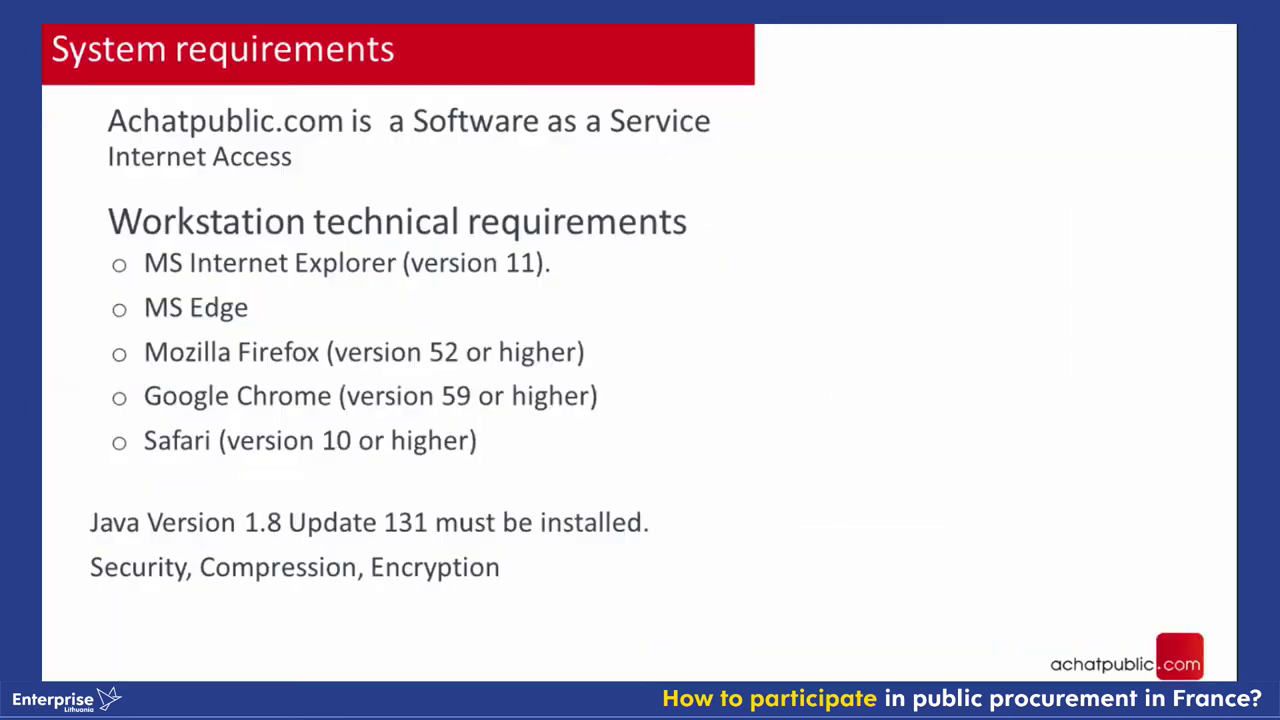